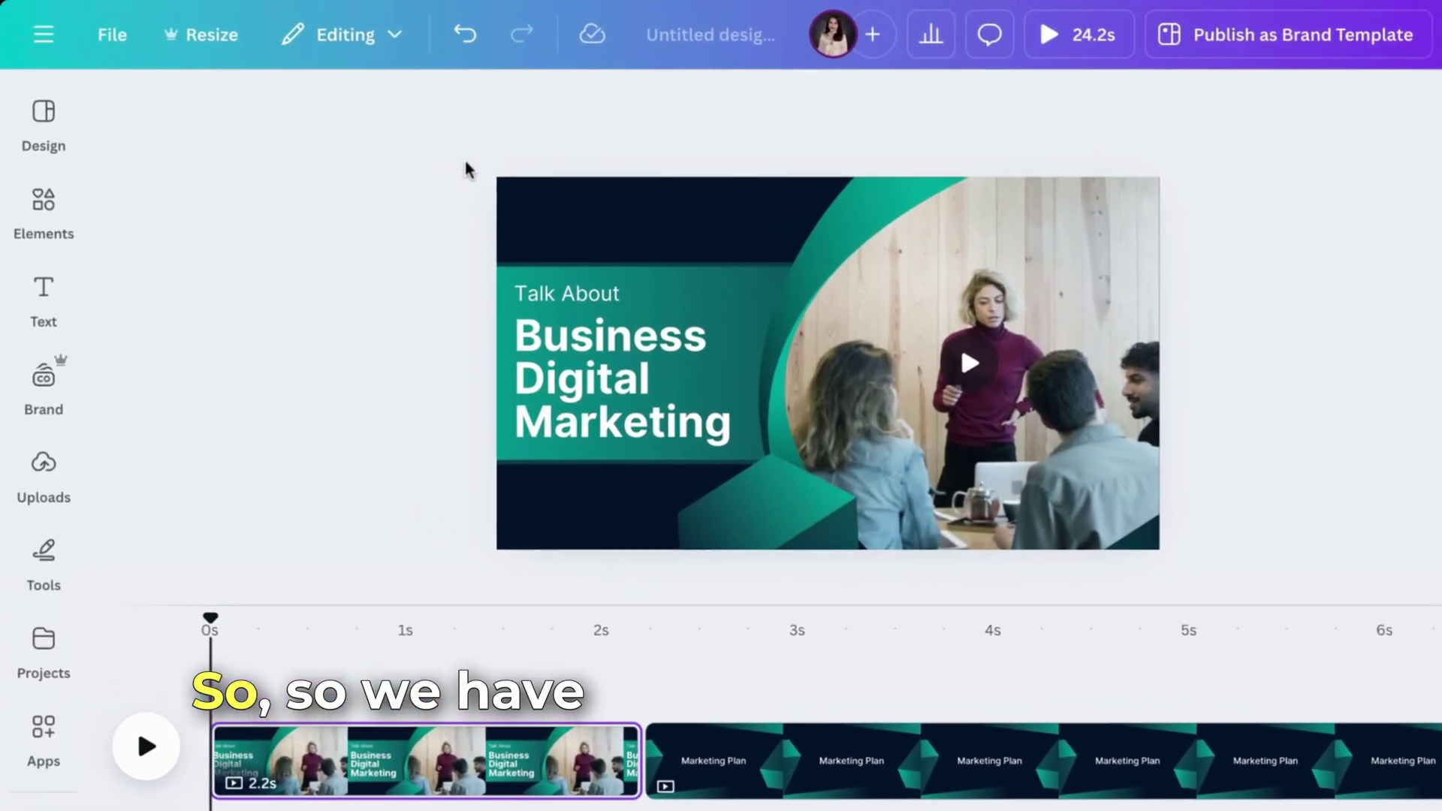
Point the zoom control at the timeline thumbnails and magnify the timeline to 467%
{"action": "left_click", "coordinate": [110, 33]}
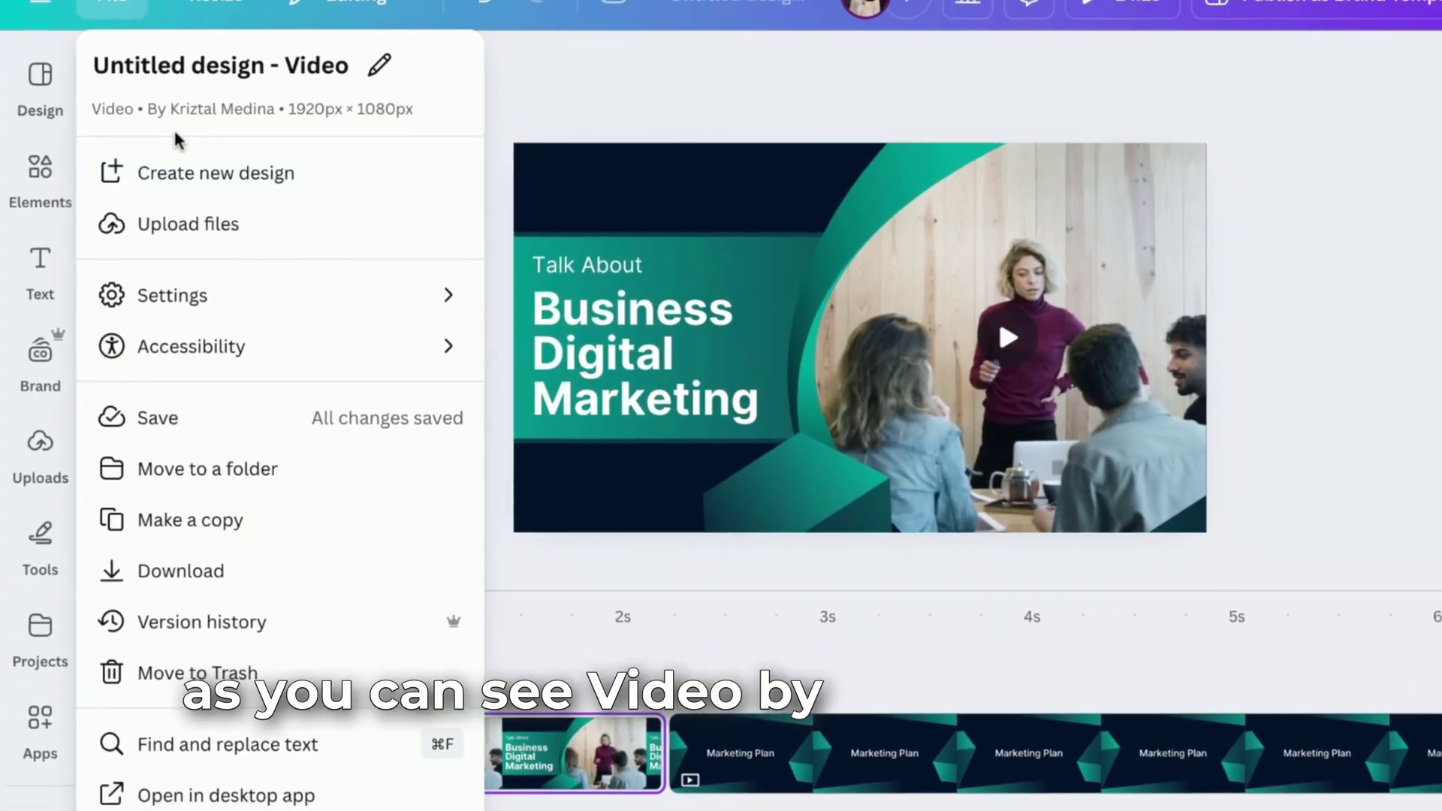
{"action": "left_click", "coordinate": [583, 112]}
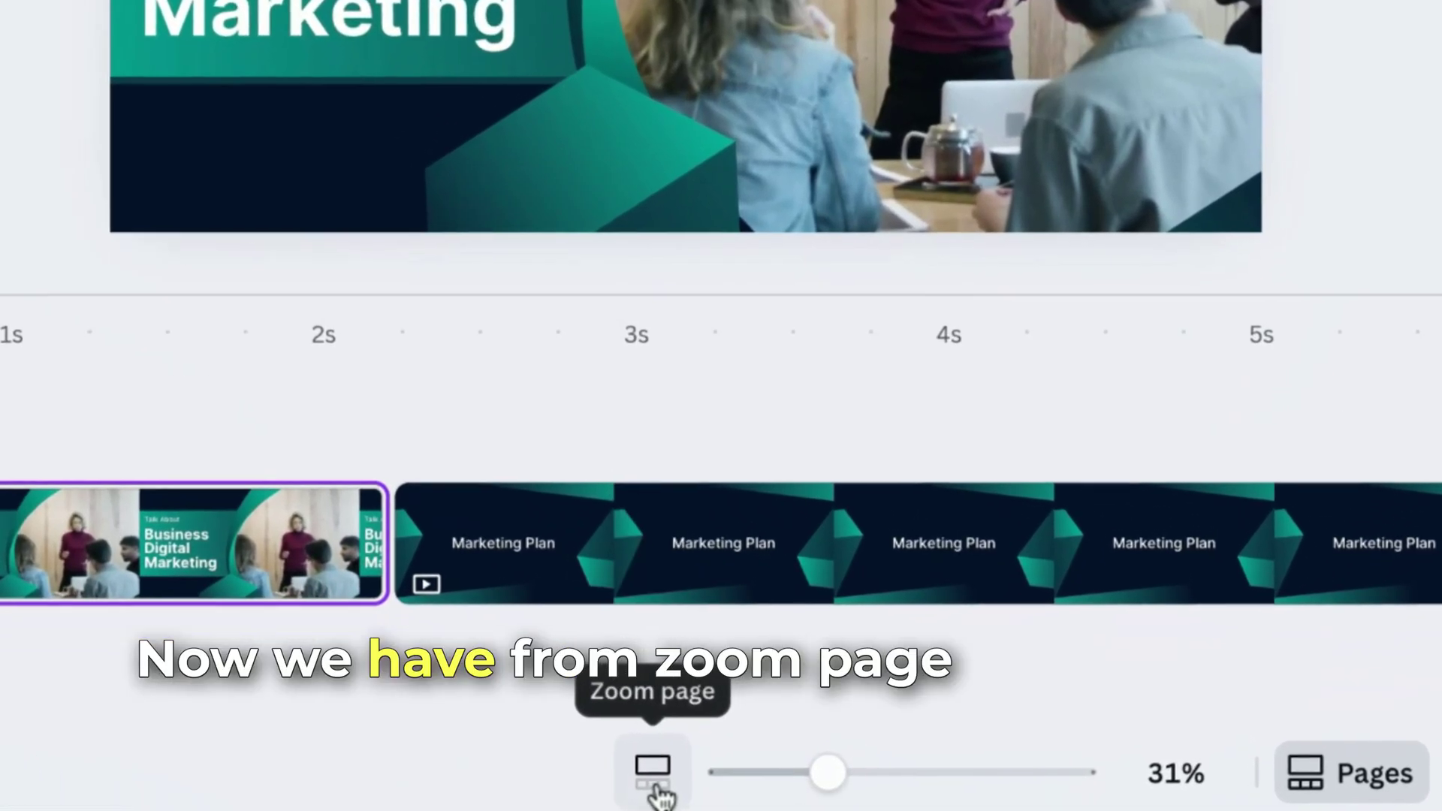
{"action": "left_click", "coordinate": [673, 785]}
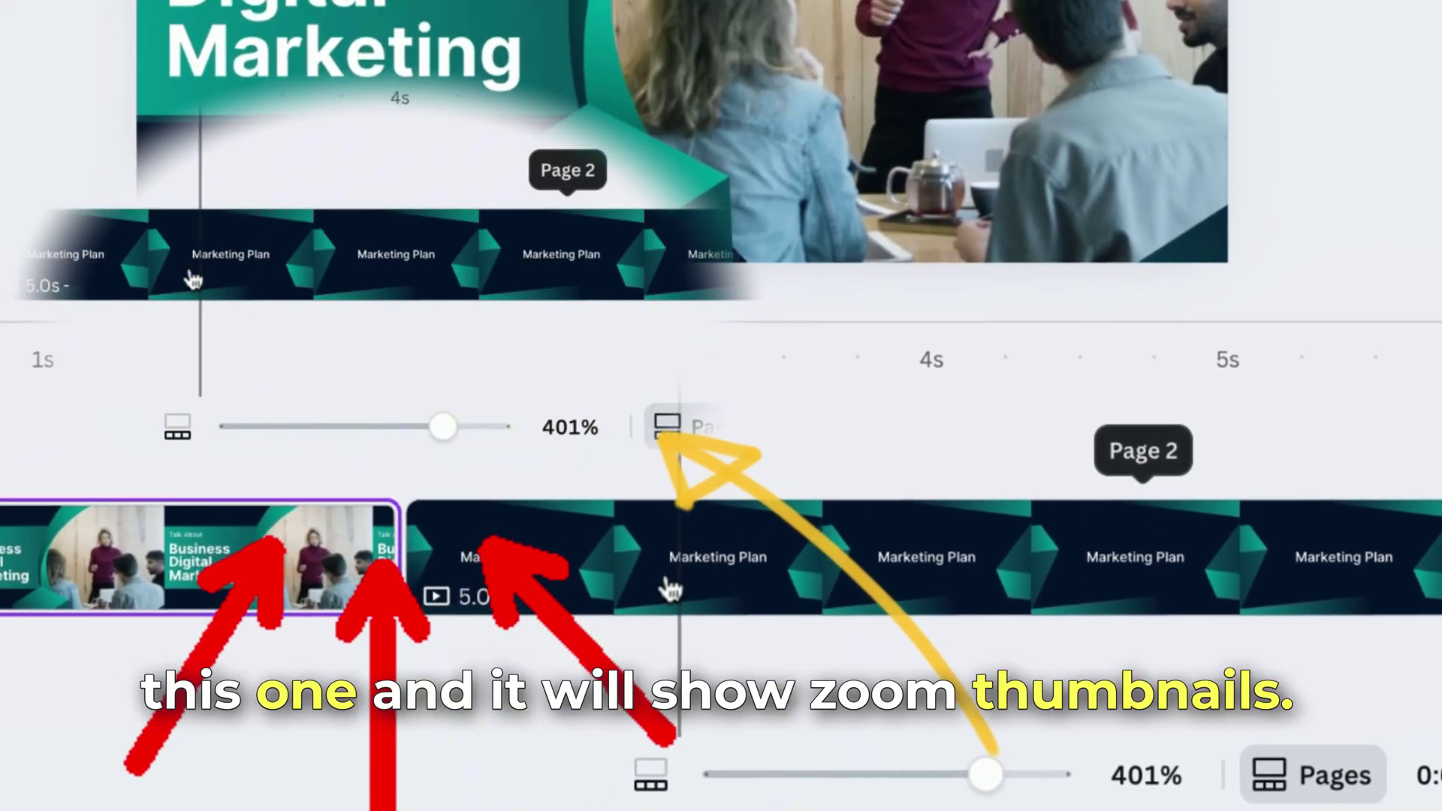
{"action": "mouse_move", "coordinate": [986, 774]}
{"action": "left_mouse_down"}
{"action": "mouse_move", "coordinate": [795, 786]}
{"action": "mouse_move", "coordinate": [976, 788]}
{"action": "left_mouse_up"}
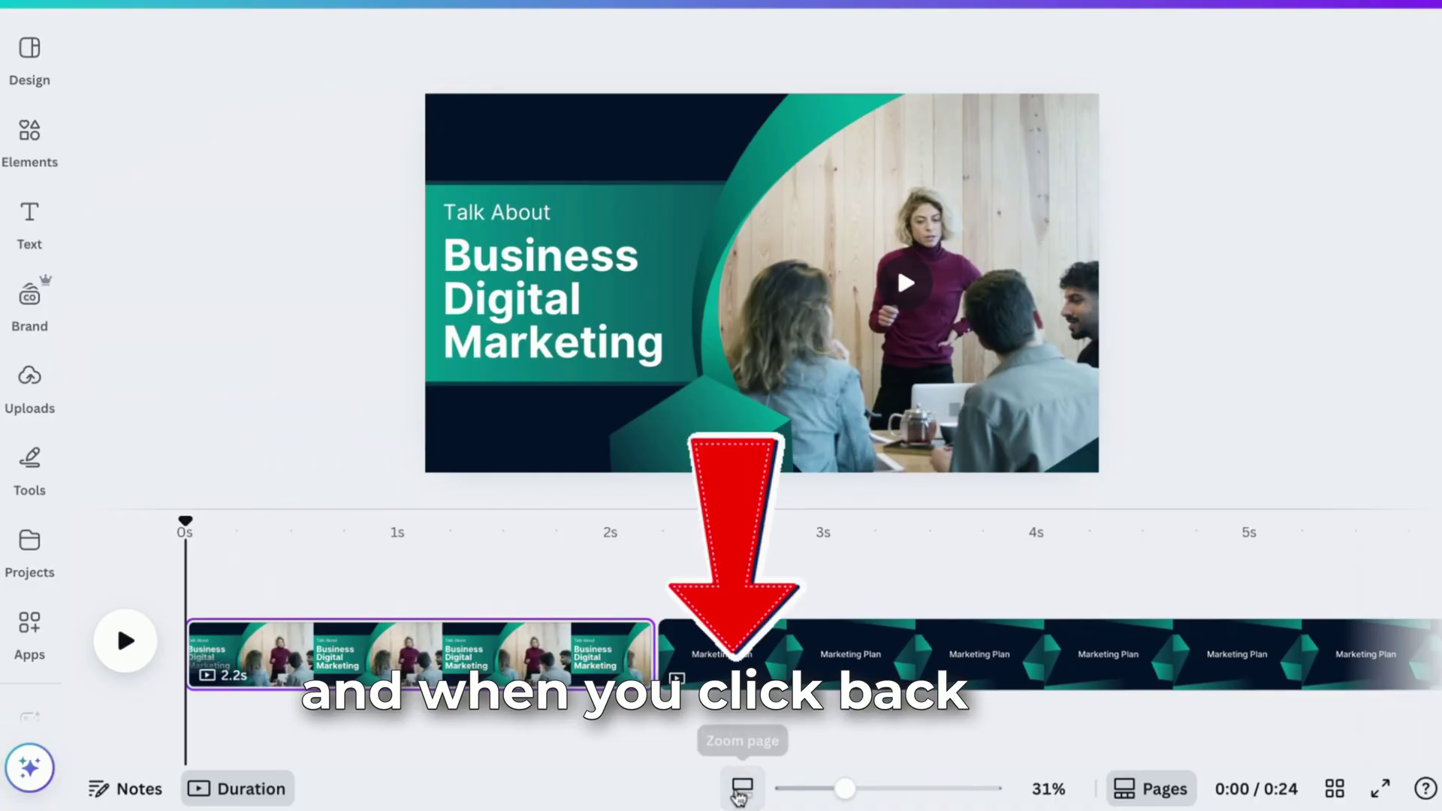
{"action": "mouse_move", "coordinate": [845, 789]}
{"action": "left_mouse_down"}
{"action": "mouse_move", "coordinate": [880, 788]}
{"action": "mouse_move", "coordinate": [823, 788]}
{"action": "left_mouse_up"}
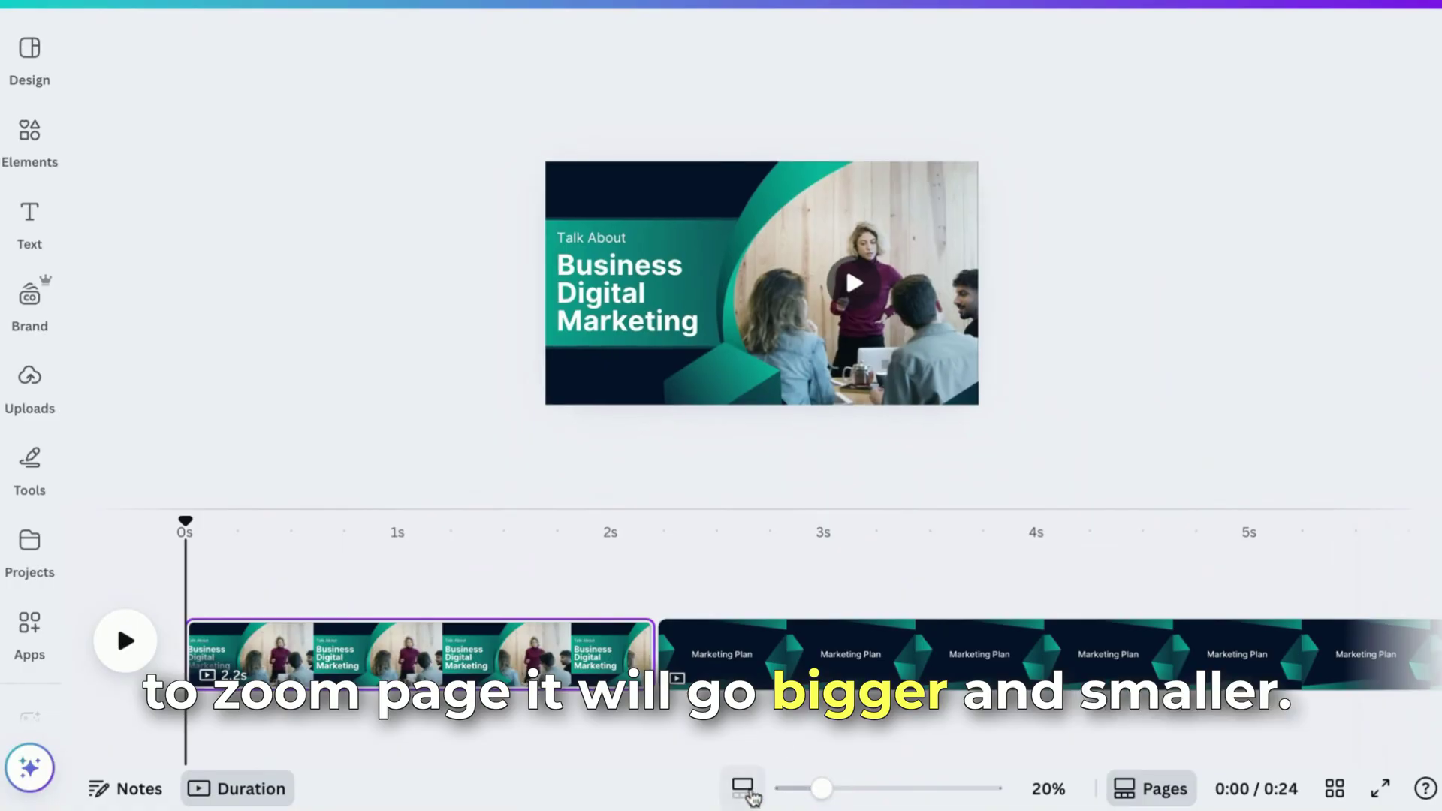
{"action": "left_click", "coordinate": [748, 793]}
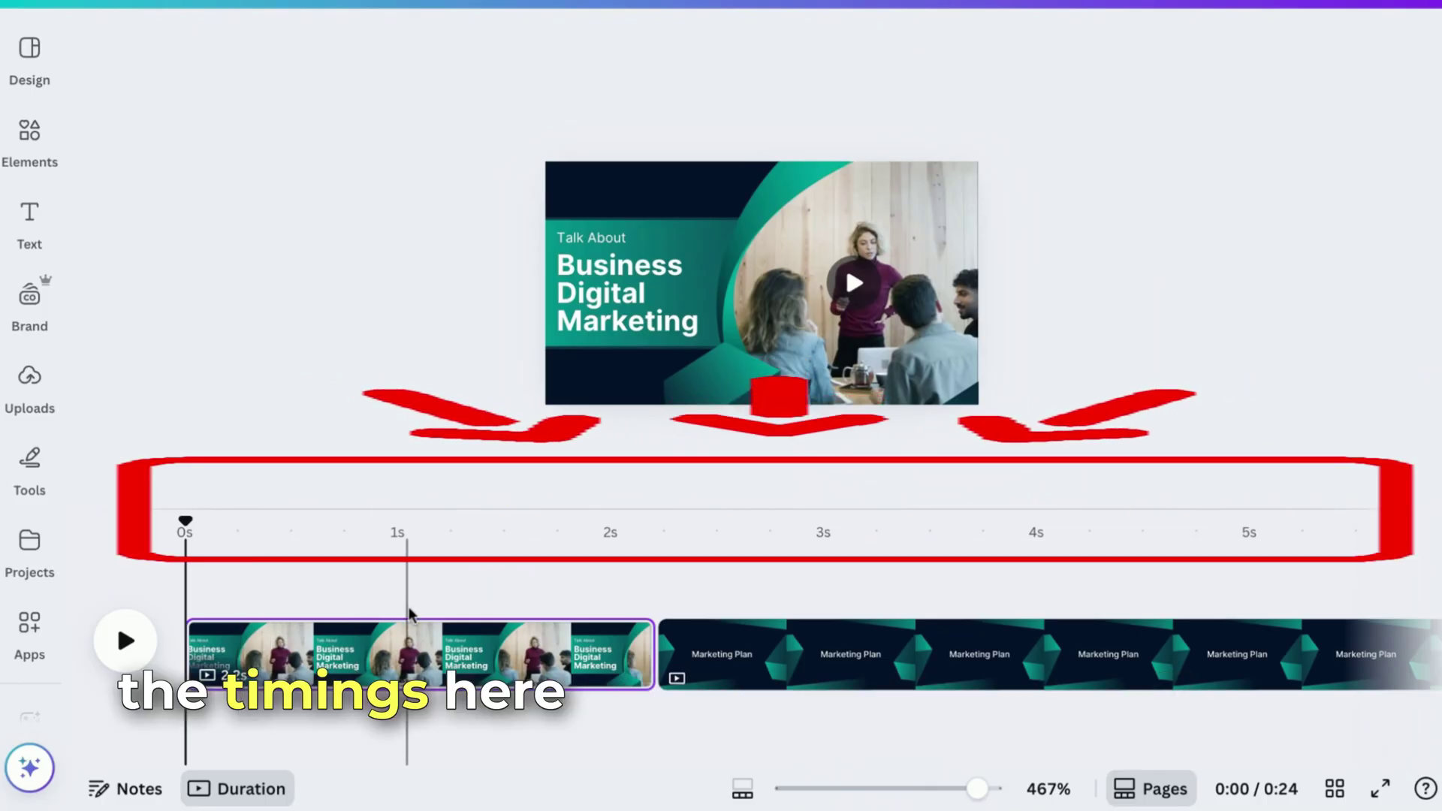
Scroll across the zoomed timeline to check page timings, then set the playhead to 1s
{"action": "scroll", "coordinate": [525, 653], "scroll_direction": "right", "scroll_amount": 3}
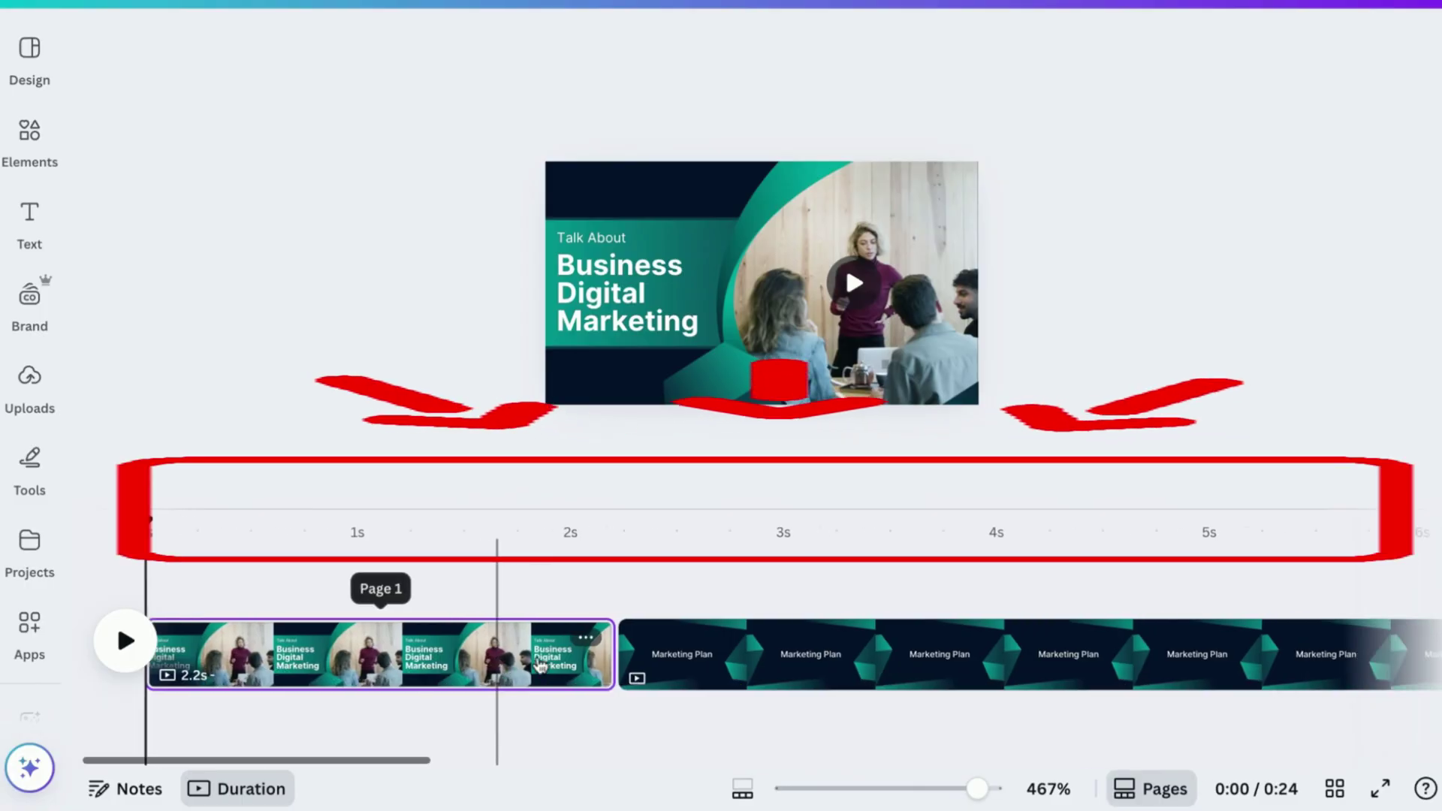
{"action": "scroll", "coordinate": [539, 665], "scroll_direction": "right", "scroll_amount": 2}
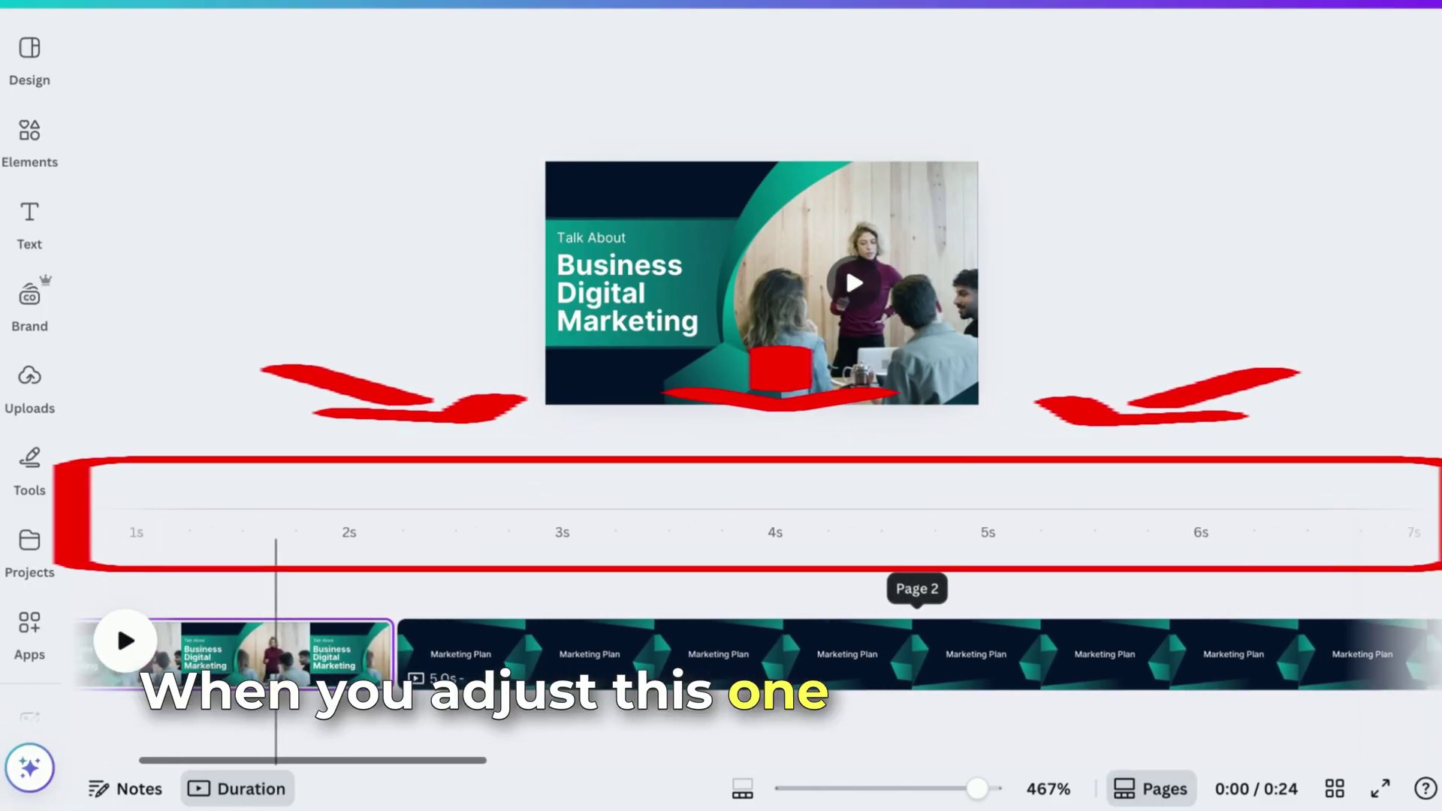
{"action": "scroll", "coordinate": [648, 640], "scroll_direction": "left", "scroll_amount": 3}
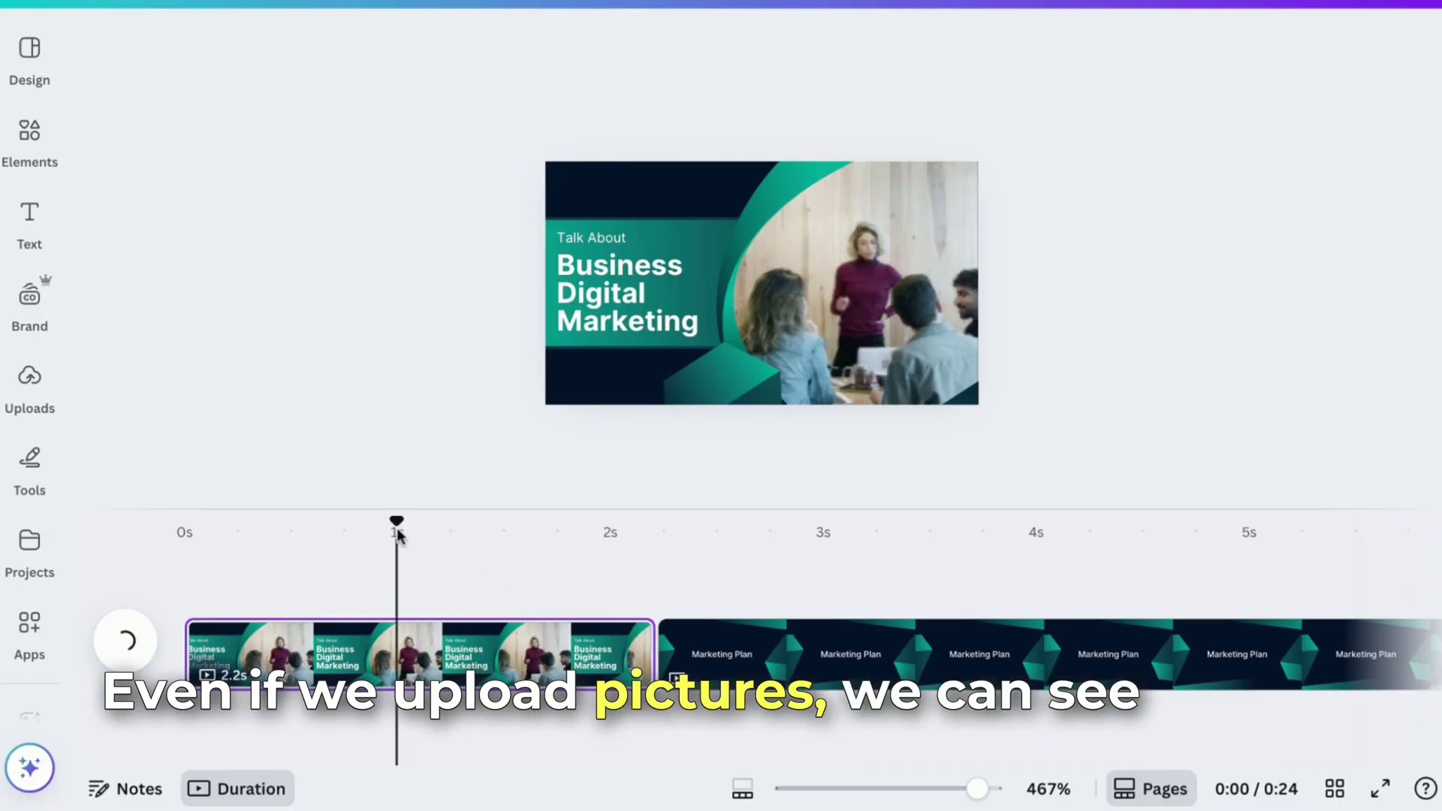
{"action": "left_click_drag", "start_coordinate": [397, 529], "coordinate": [475, 521]}
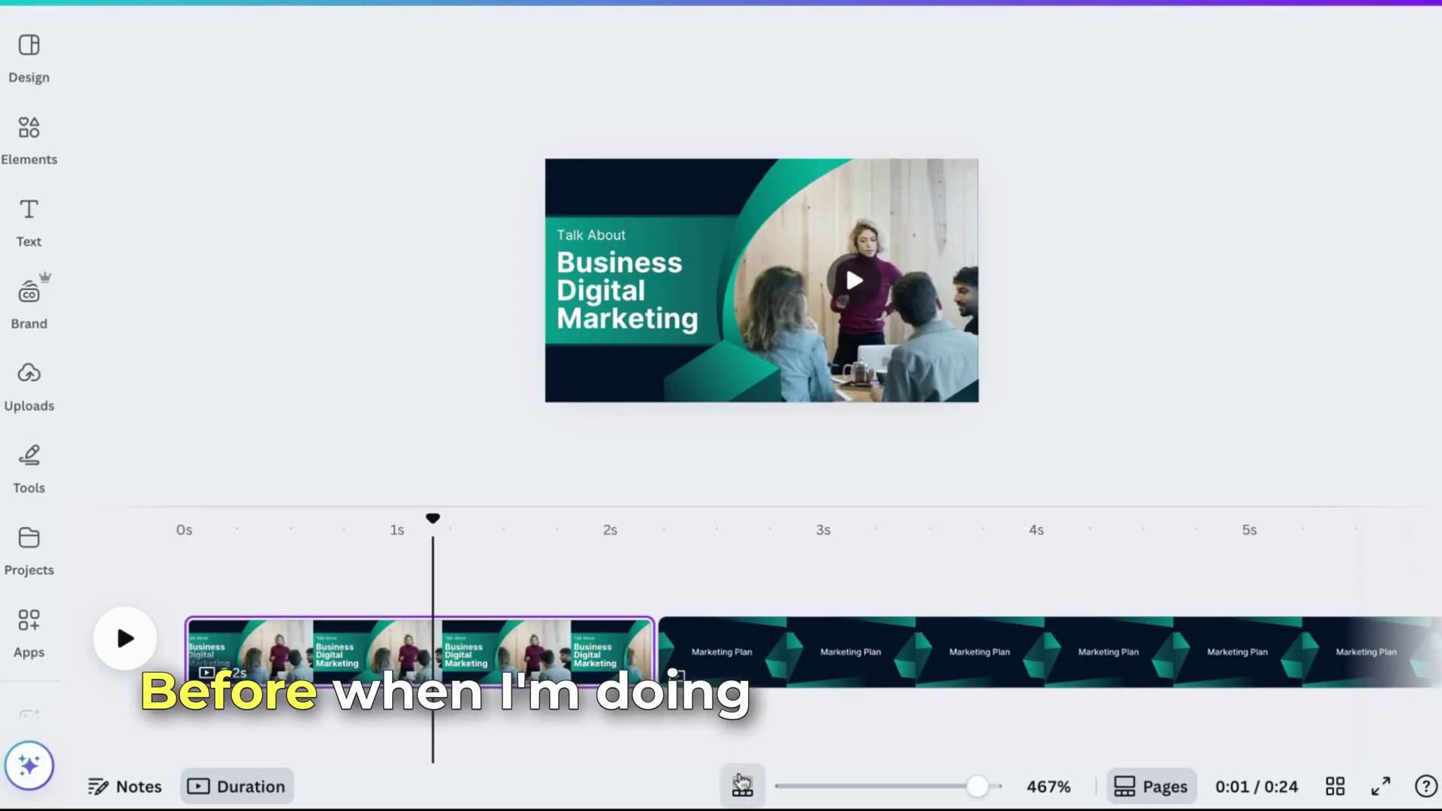
Enlarge the page preview to 35% and click through the title, Talk About text and shapes
{"action": "left_click_drag", "start_coordinate": [821, 789], "coordinate": [853, 788]}
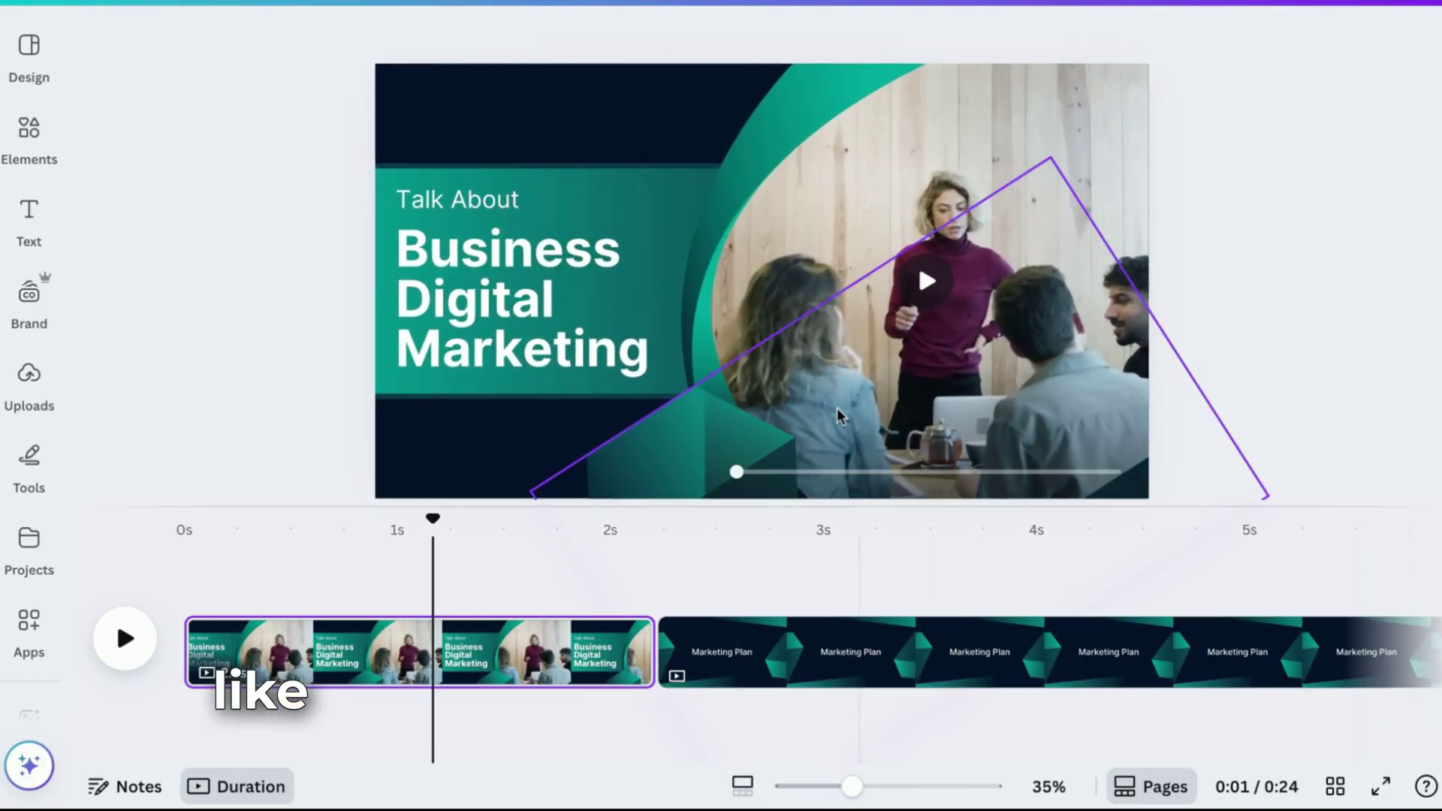
{"action": "left_click", "coordinate": [584, 324]}
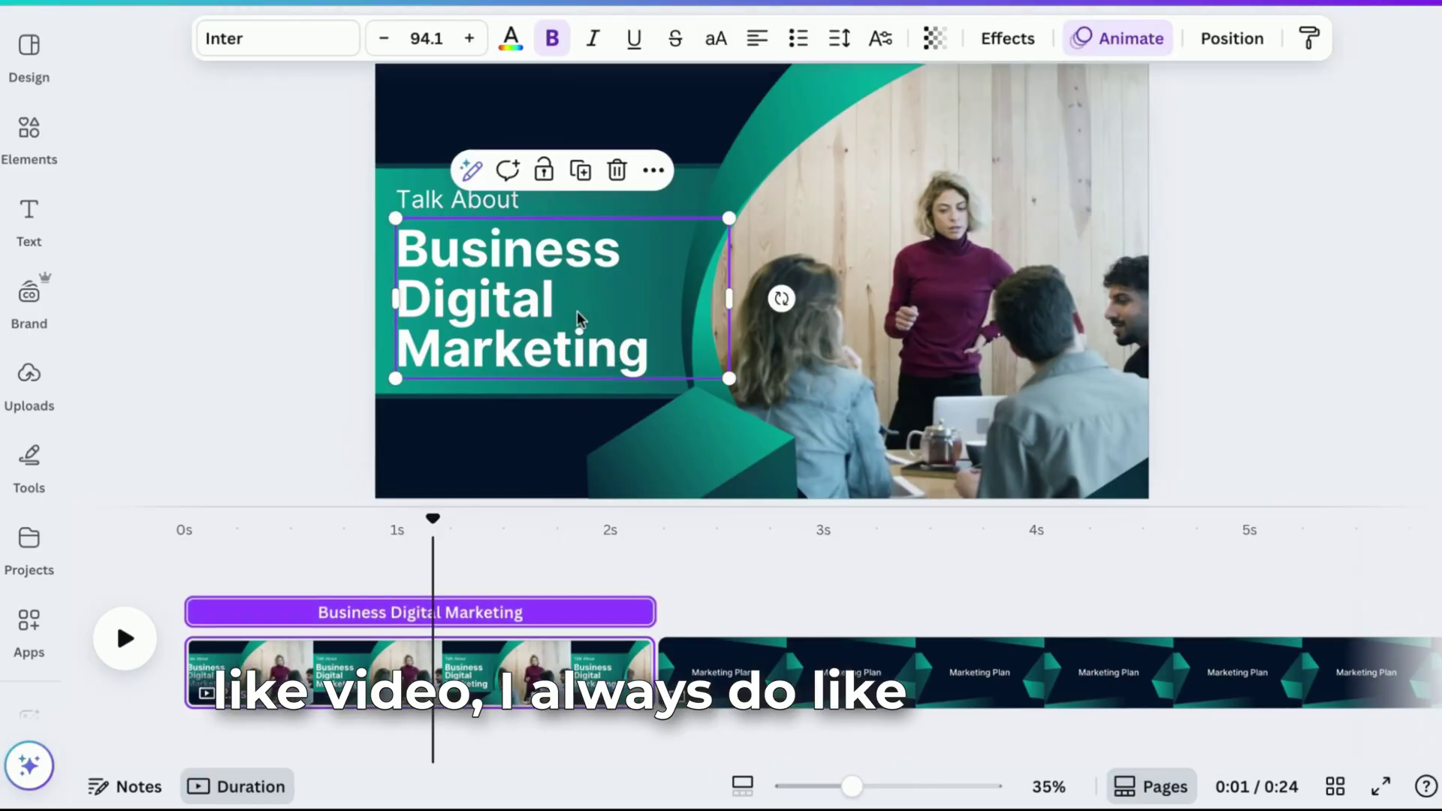
{"action": "left_click", "coordinate": [460, 198]}
{"action": "left_click", "coordinate": [629, 188]}
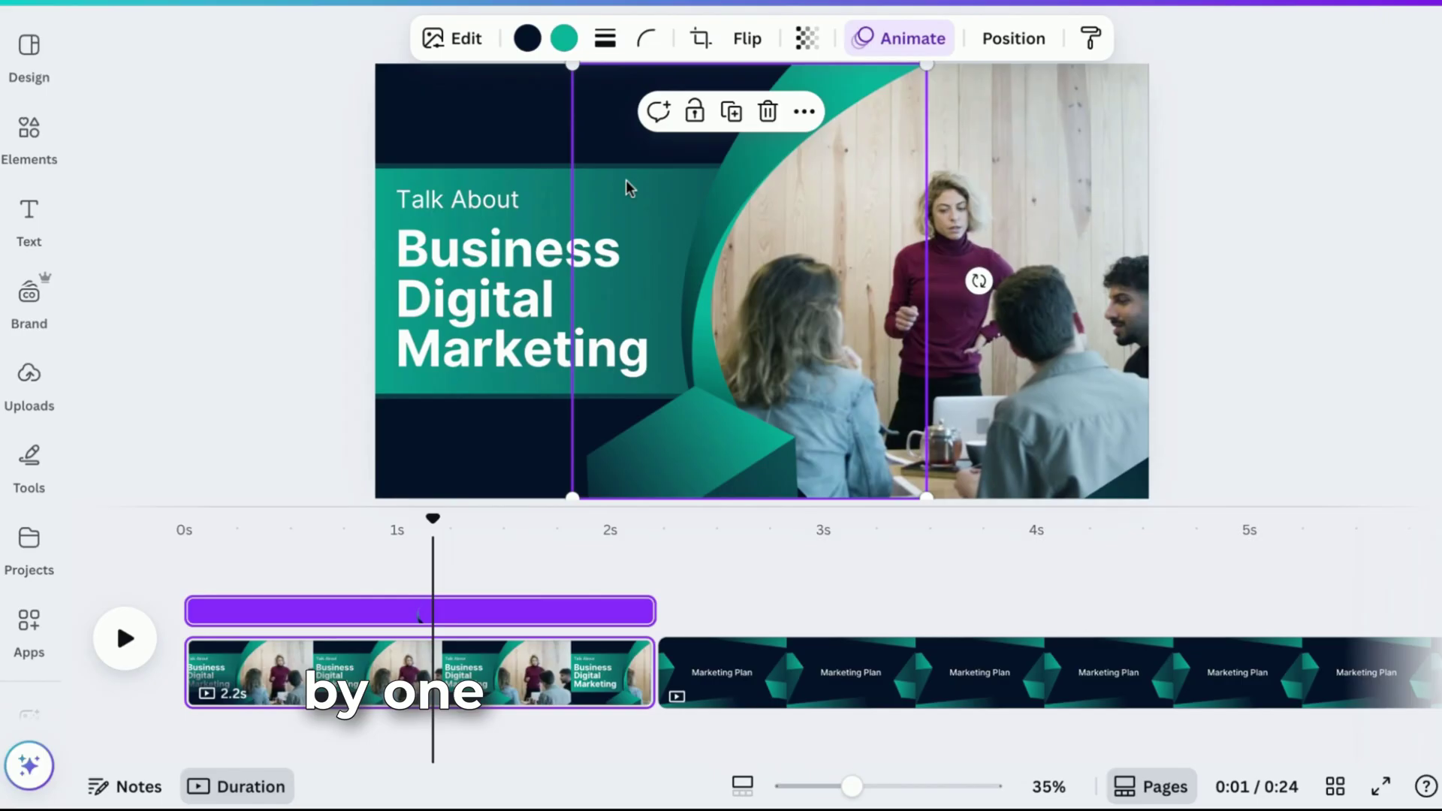
{"action": "left_click", "coordinate": [560, 184]}
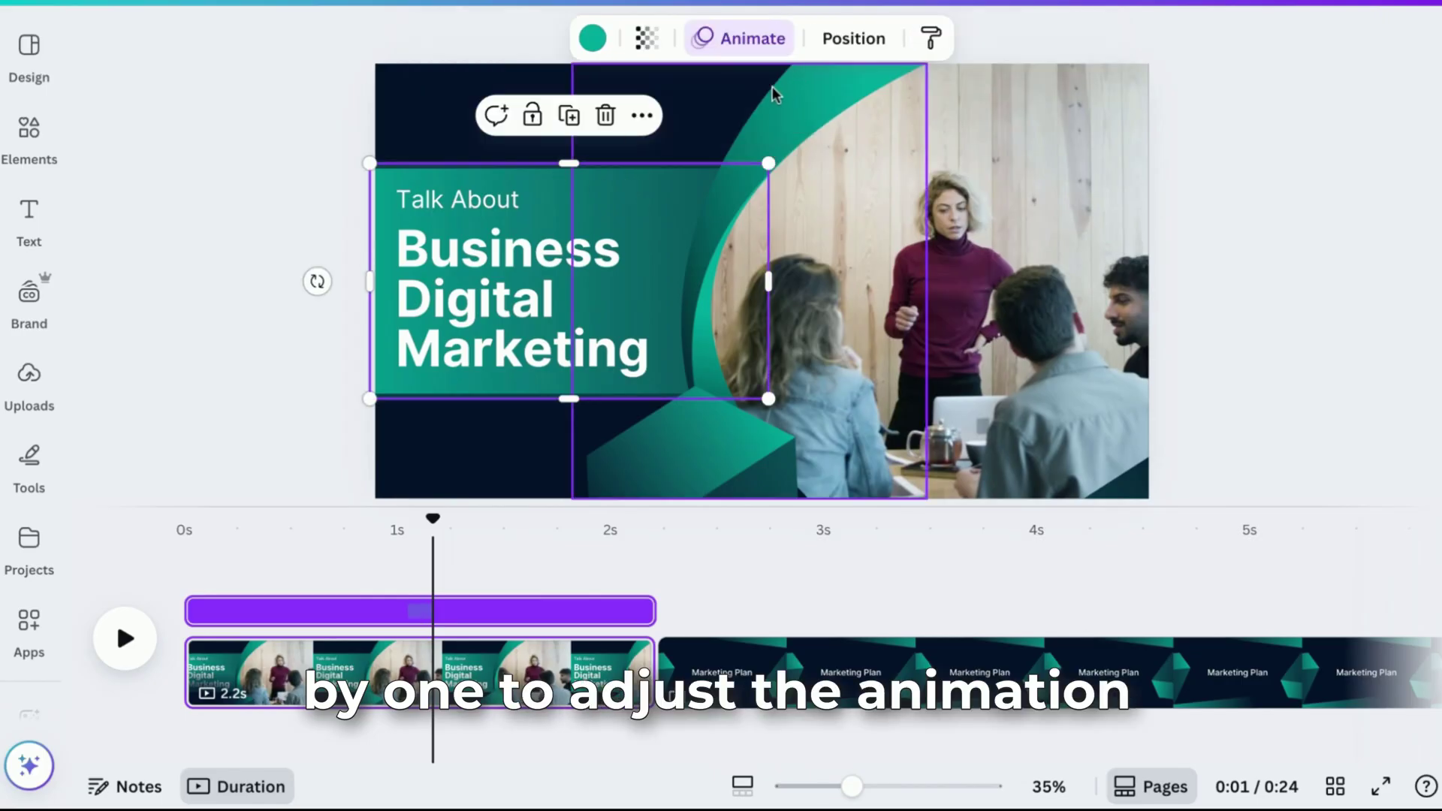
{"action": "left_click", "coordinate": [738, 64]}
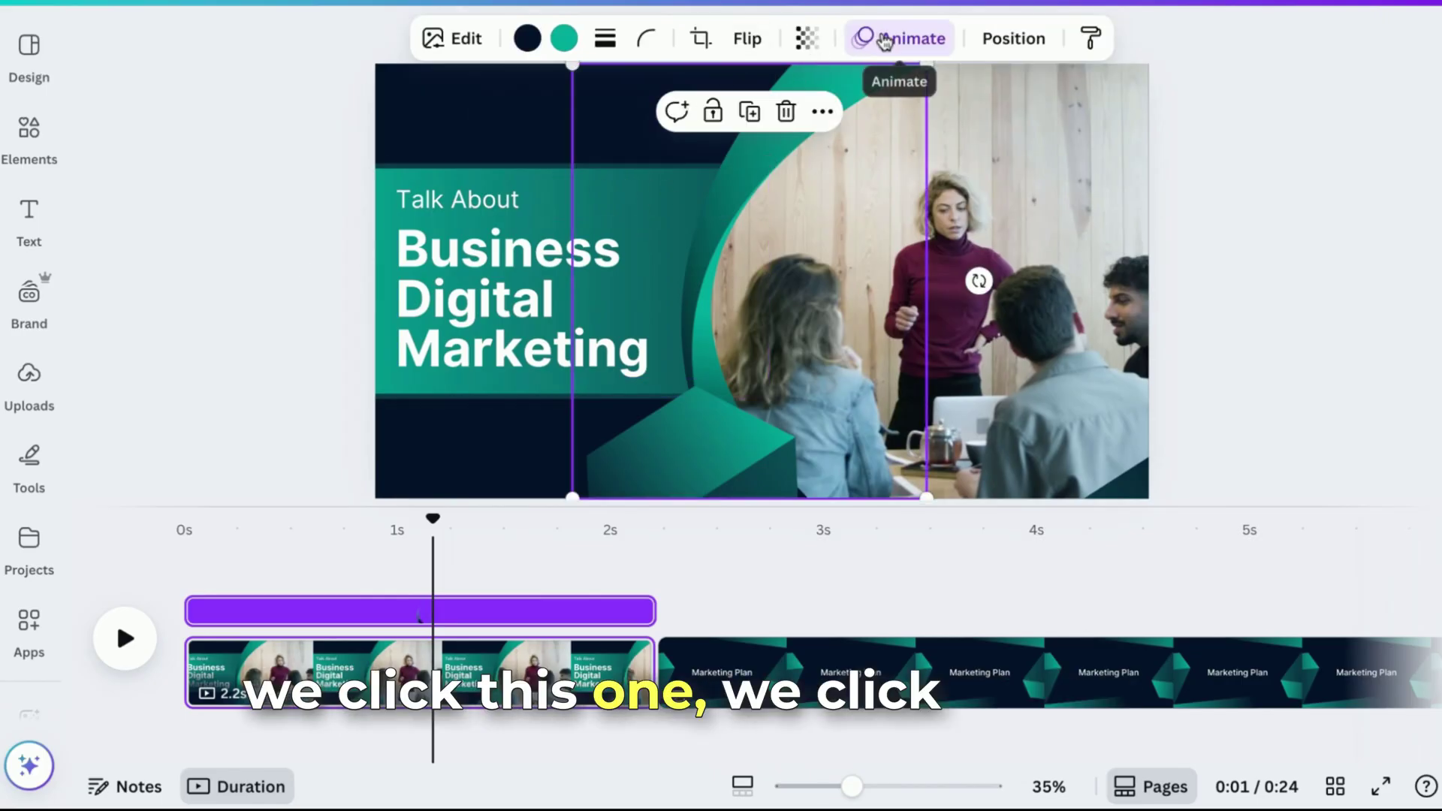
Apply the Wipe animation to the Business Digital Marketing title
{"action": "left_click", "coordinate": [884, 39]}
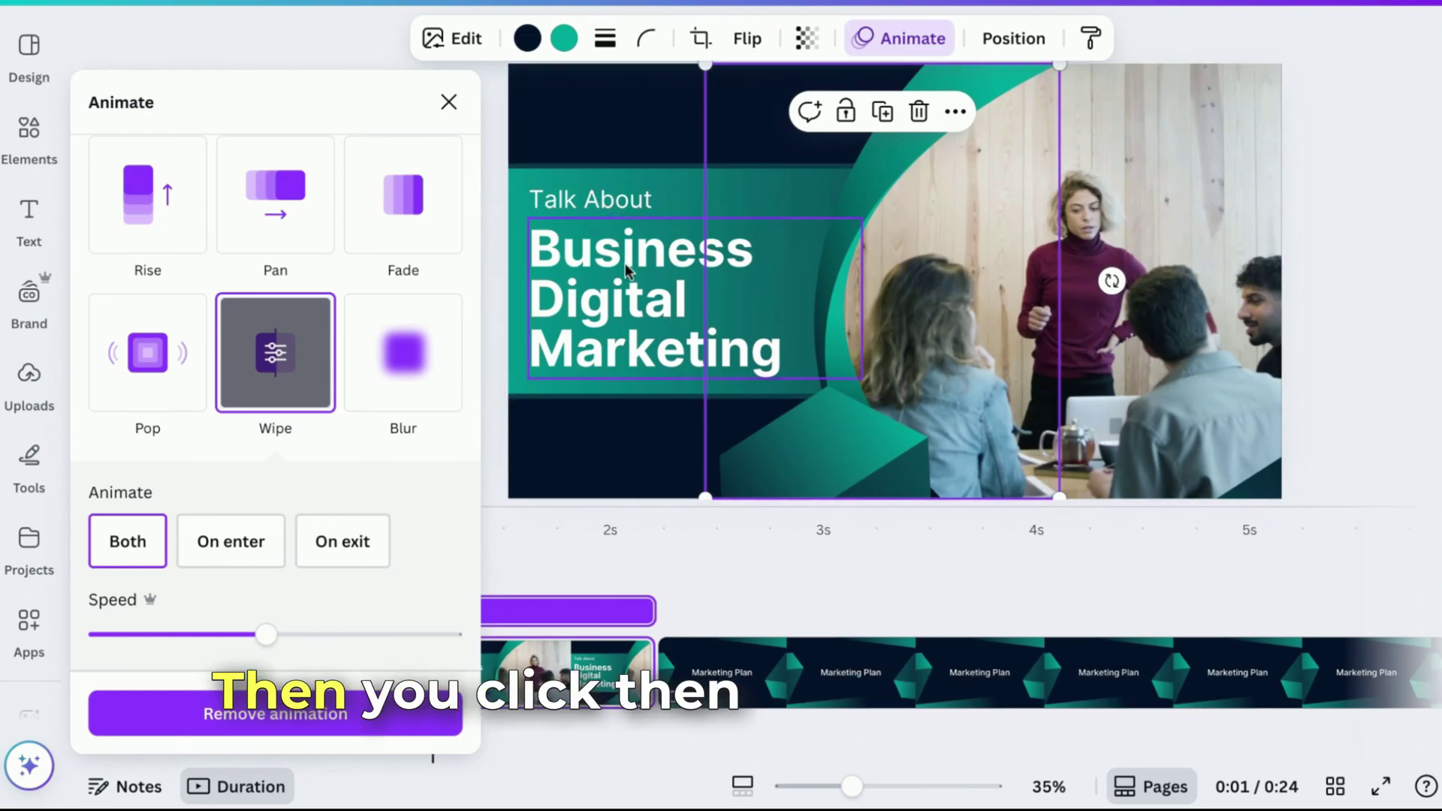
{"action": "left_click", "coordinate": [627, 270]}
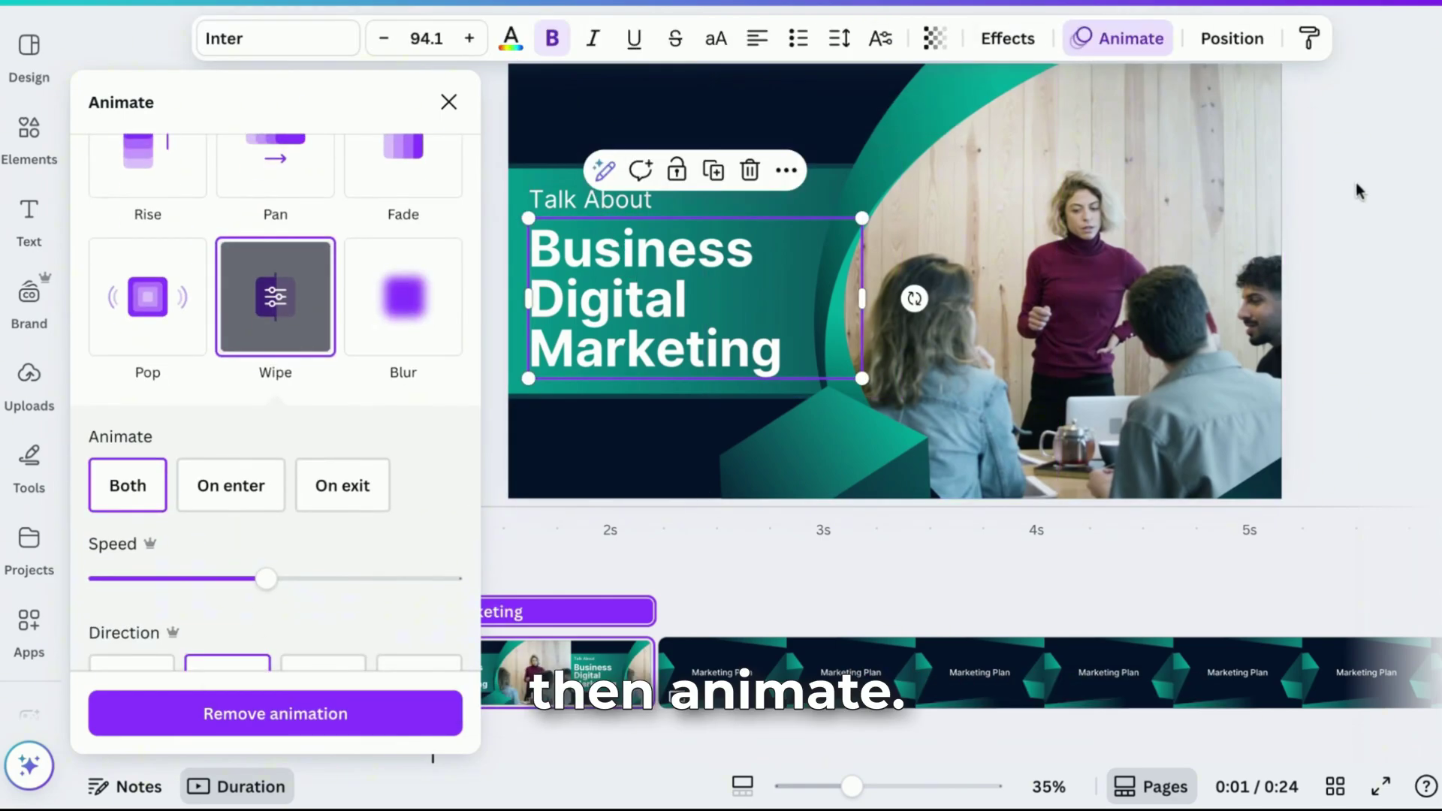
{"action": "left_click", "coordinate": [1118, 38]}
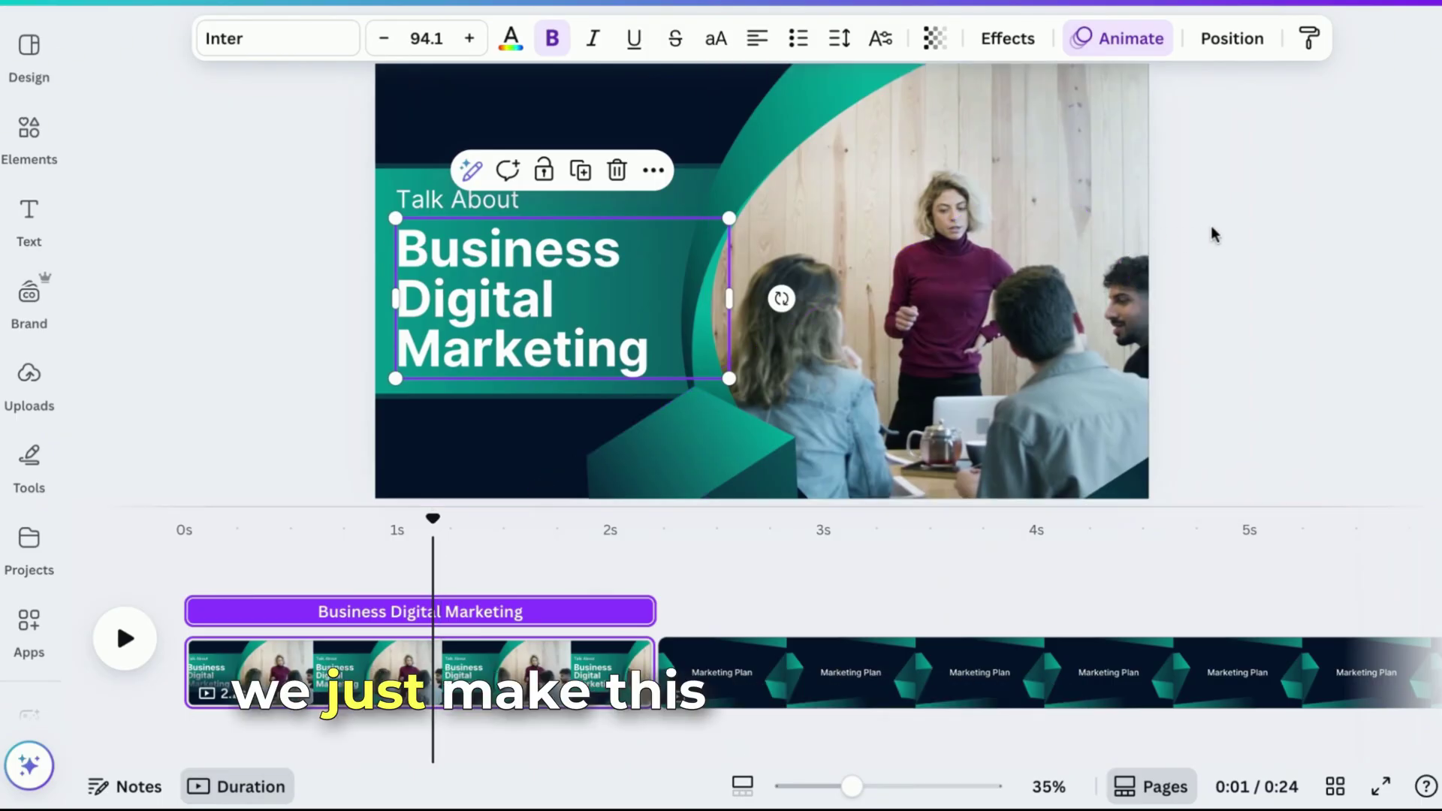
Zoom the page to 20% and inspect the title, rotated green shape and presentation photo in turn
{"action": "left_click", "coordinate": [853, 743]}
{"action": "left_click_drag", "start_coordinate": [849, 786], "coordinate": [824, 785]}
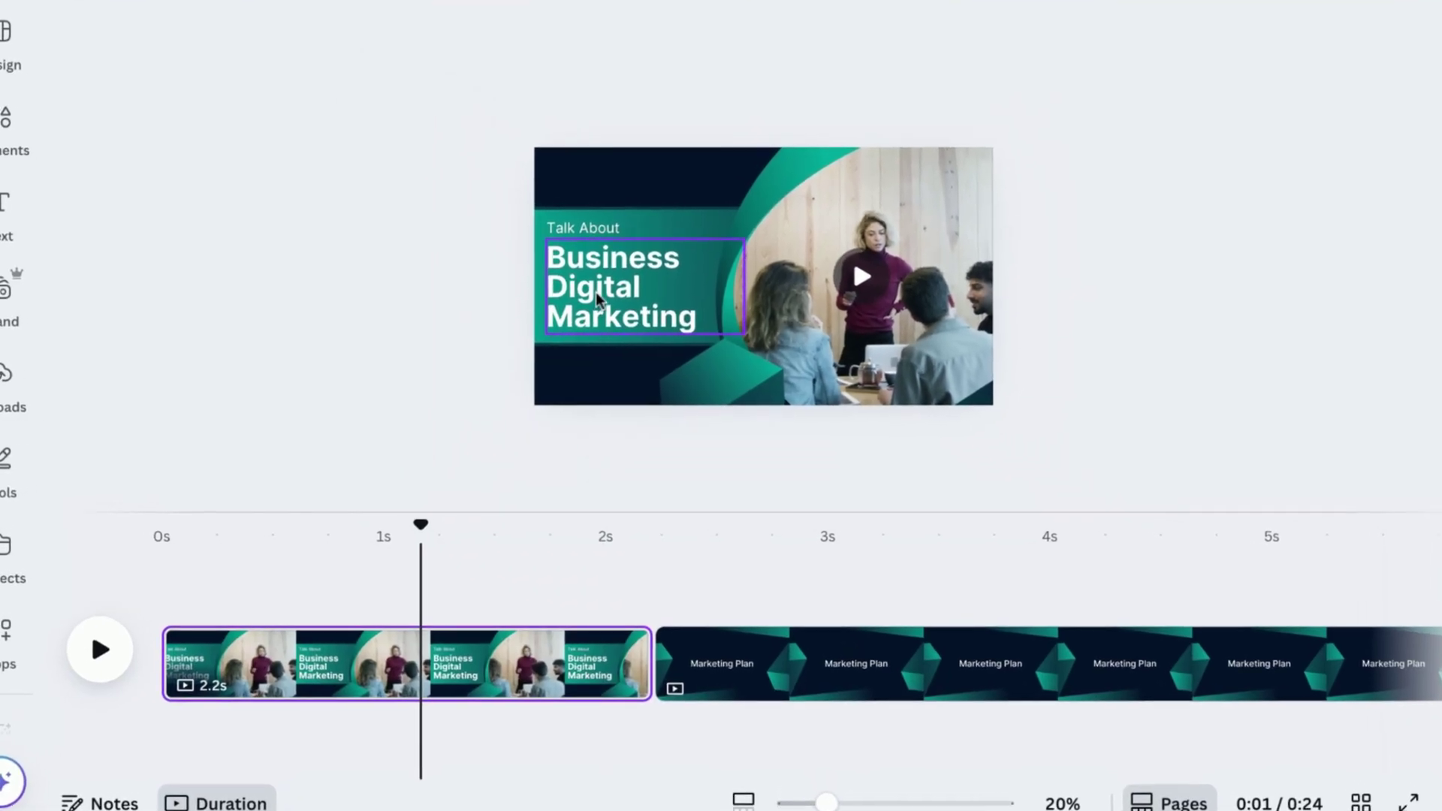
{"action": "left_click", "coordinate": [590, 292]}
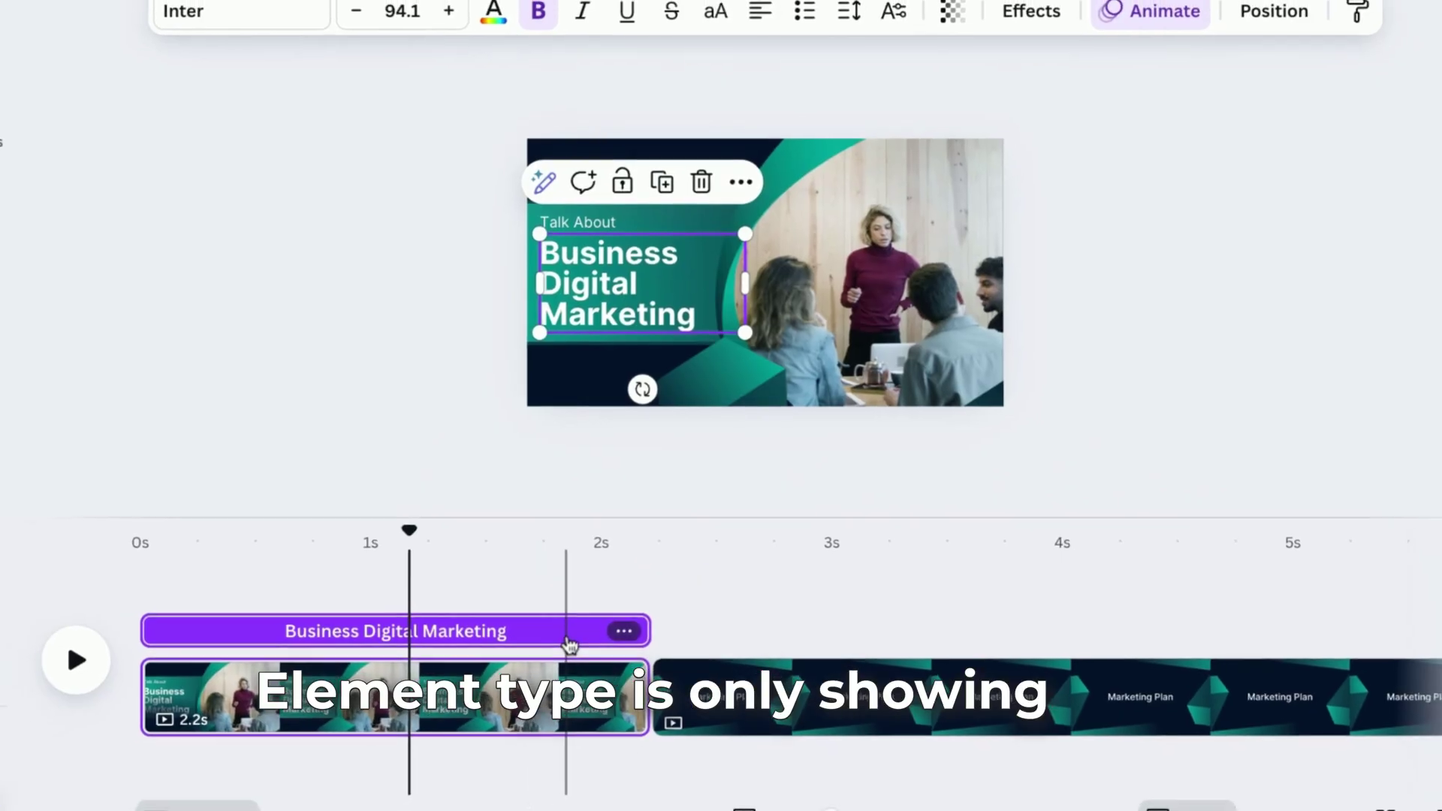
{"action": "left_click", "coordinate": [740, 386]}
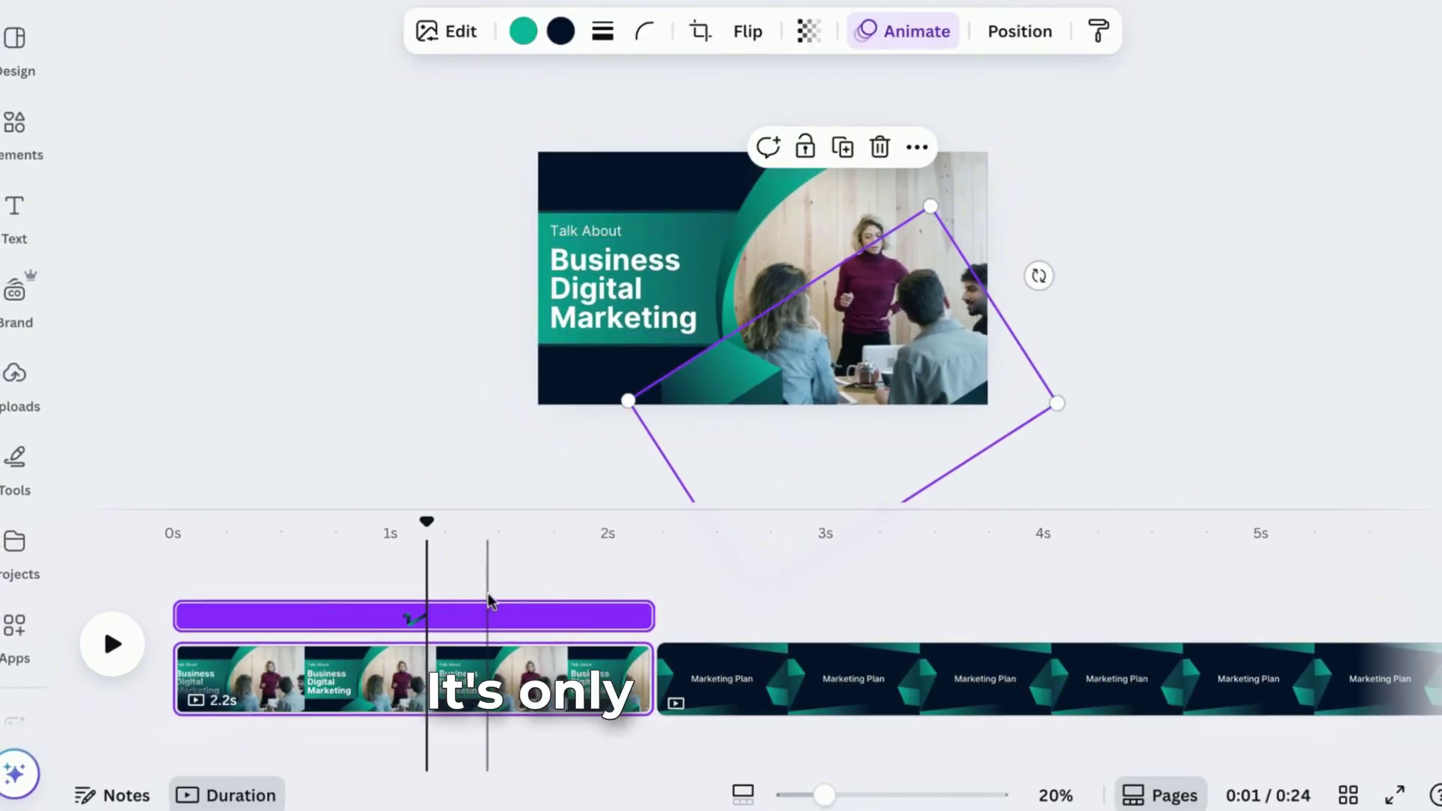
{"action": "left_click", "coordinate": [915, 209]}
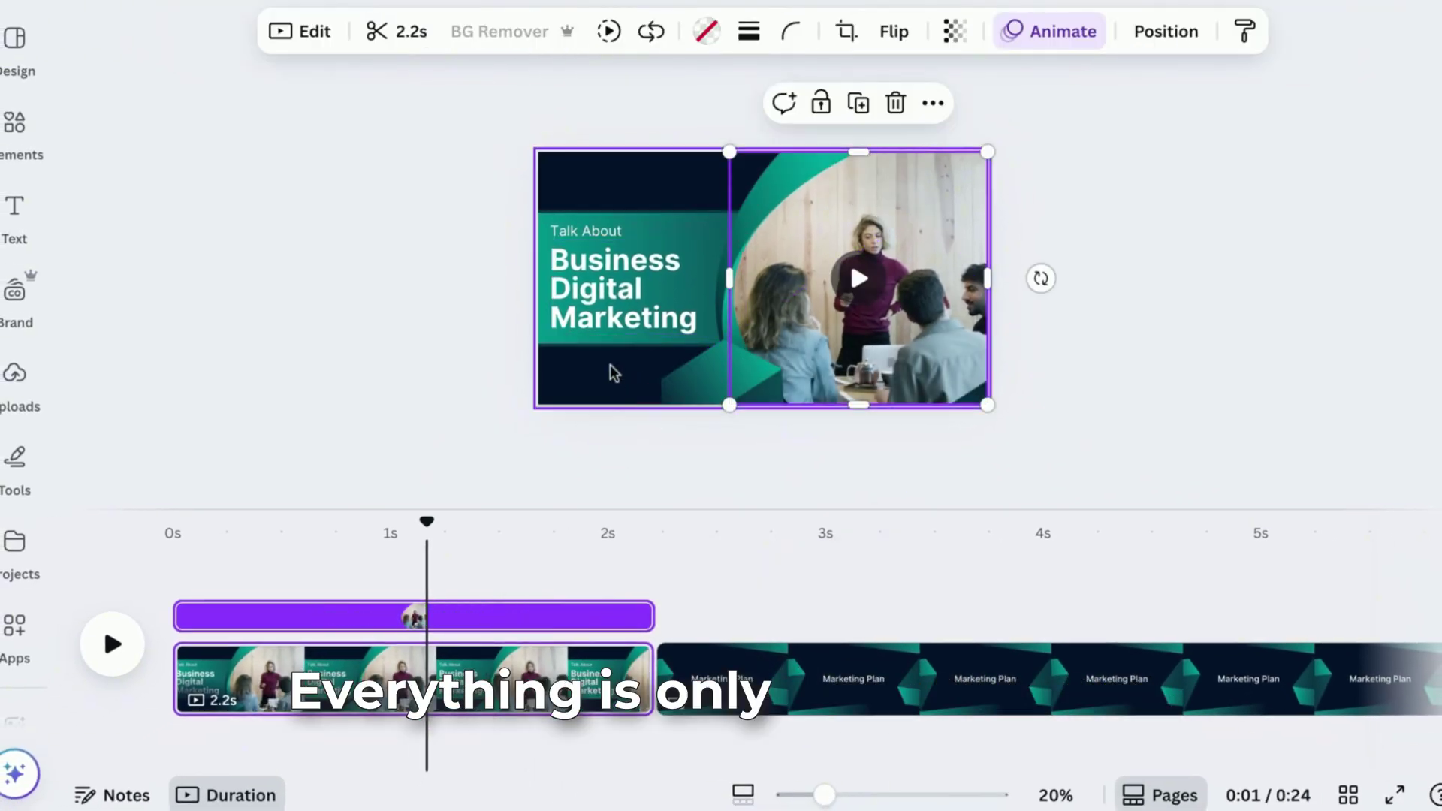
{"action": "left_click", "coordinate": [488, 315]}
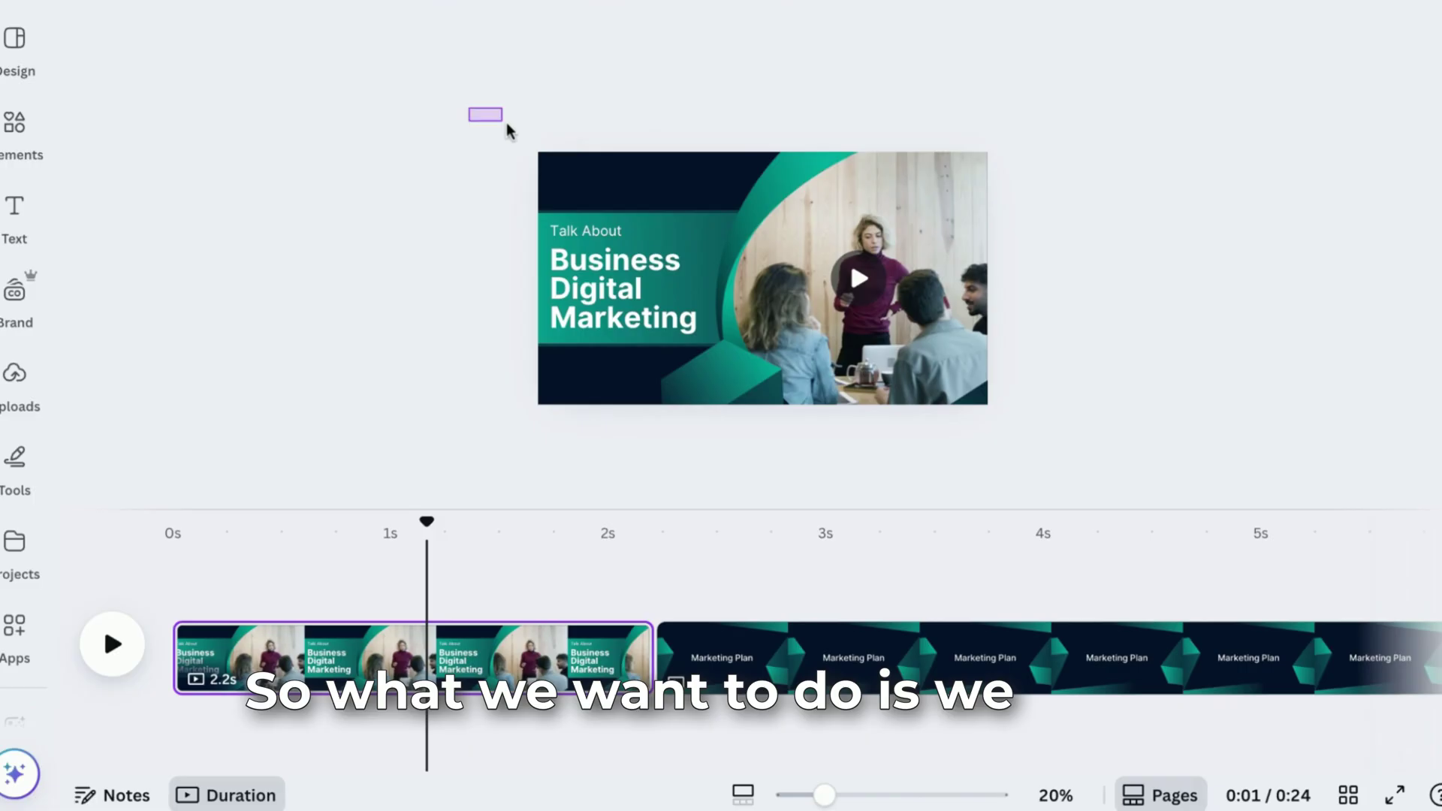
Select all page elements and raise the timeline divider to show all eight layer tracks
{"action": "left_click_drag", "start_coordinate": [507, 130], "coordinate": [1021, 449]}
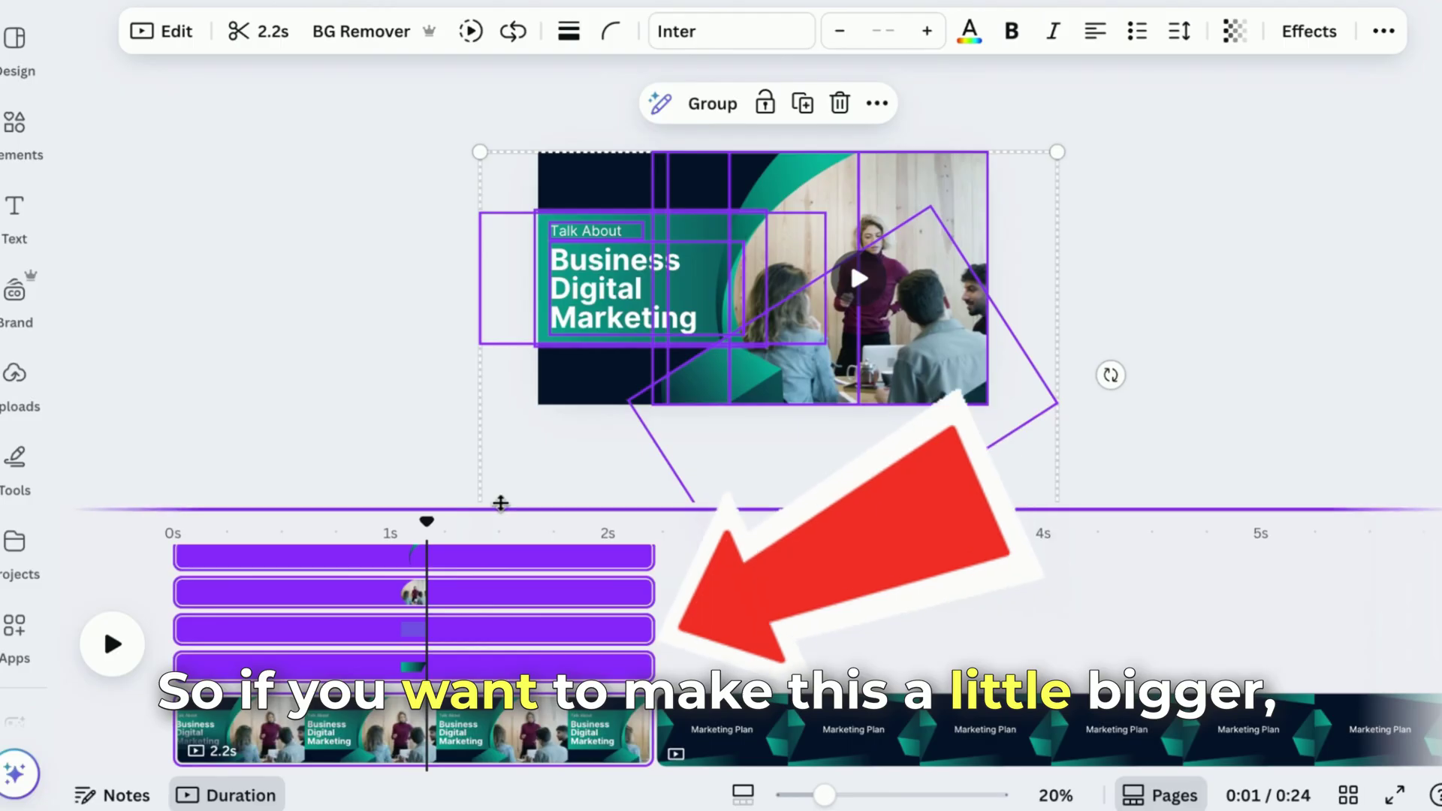
{"action": "left_click_drag", "start_coordinate": [503, 510], "coordinate": [523, 303]}
{"action": "left_click", "coordinate": [487, 184]}
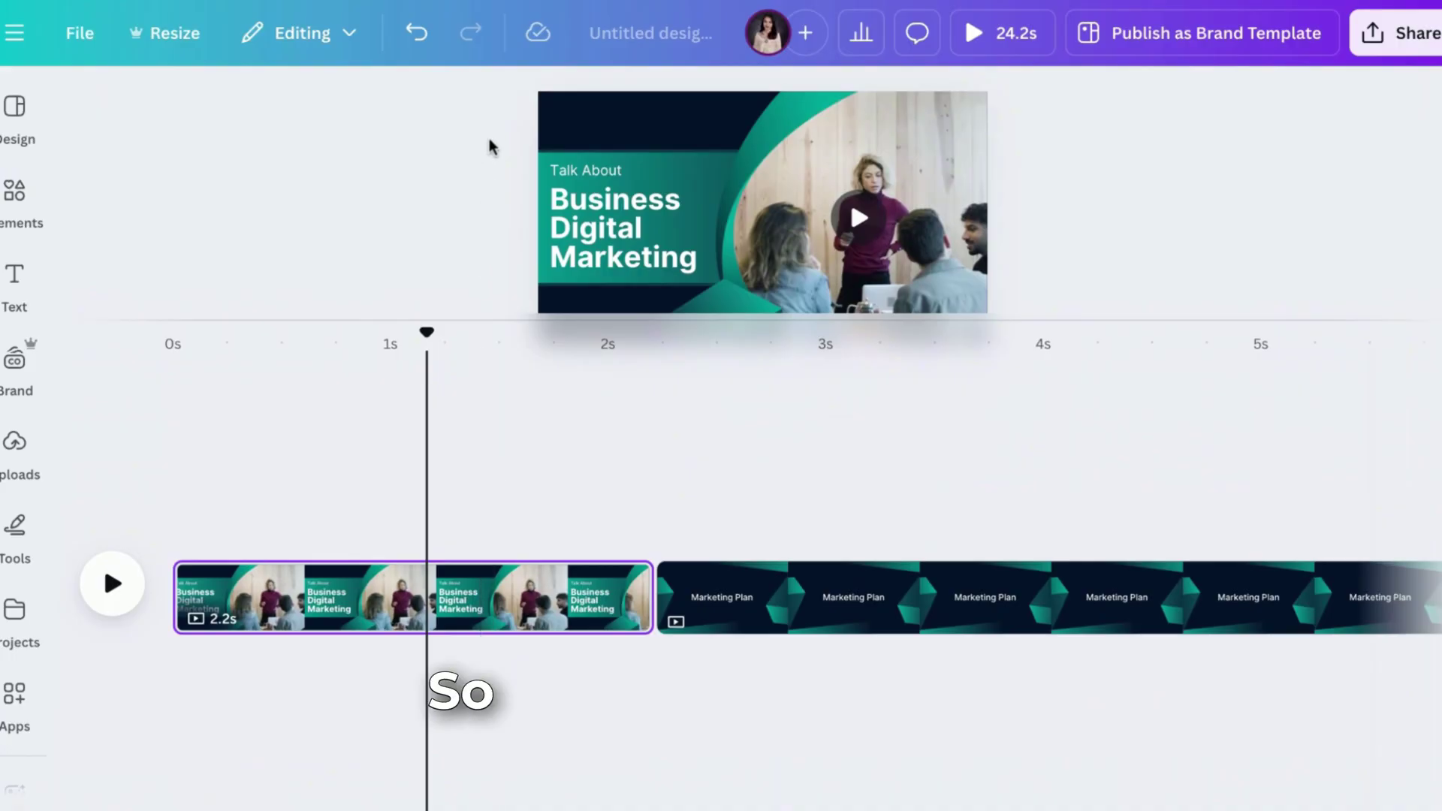
{"action": "left_click_drag", "start_coordinate": [486, 100], "coordinate": [1009, 316]}
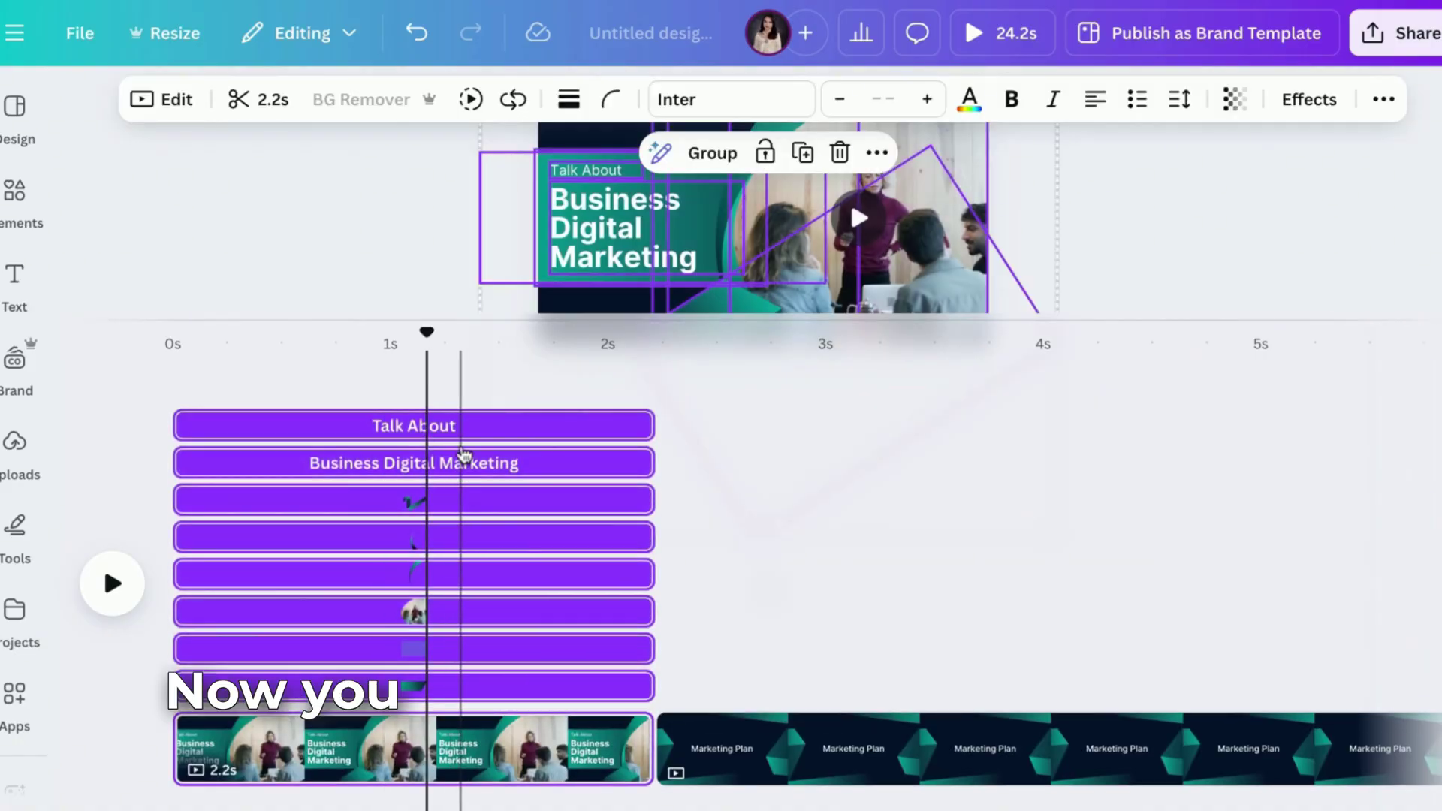
Retime layers: nudge Talk About's start, delay the title to about 1.4s, shorten the photo
{"action": "left_click", "coordinate": [450, 425]}
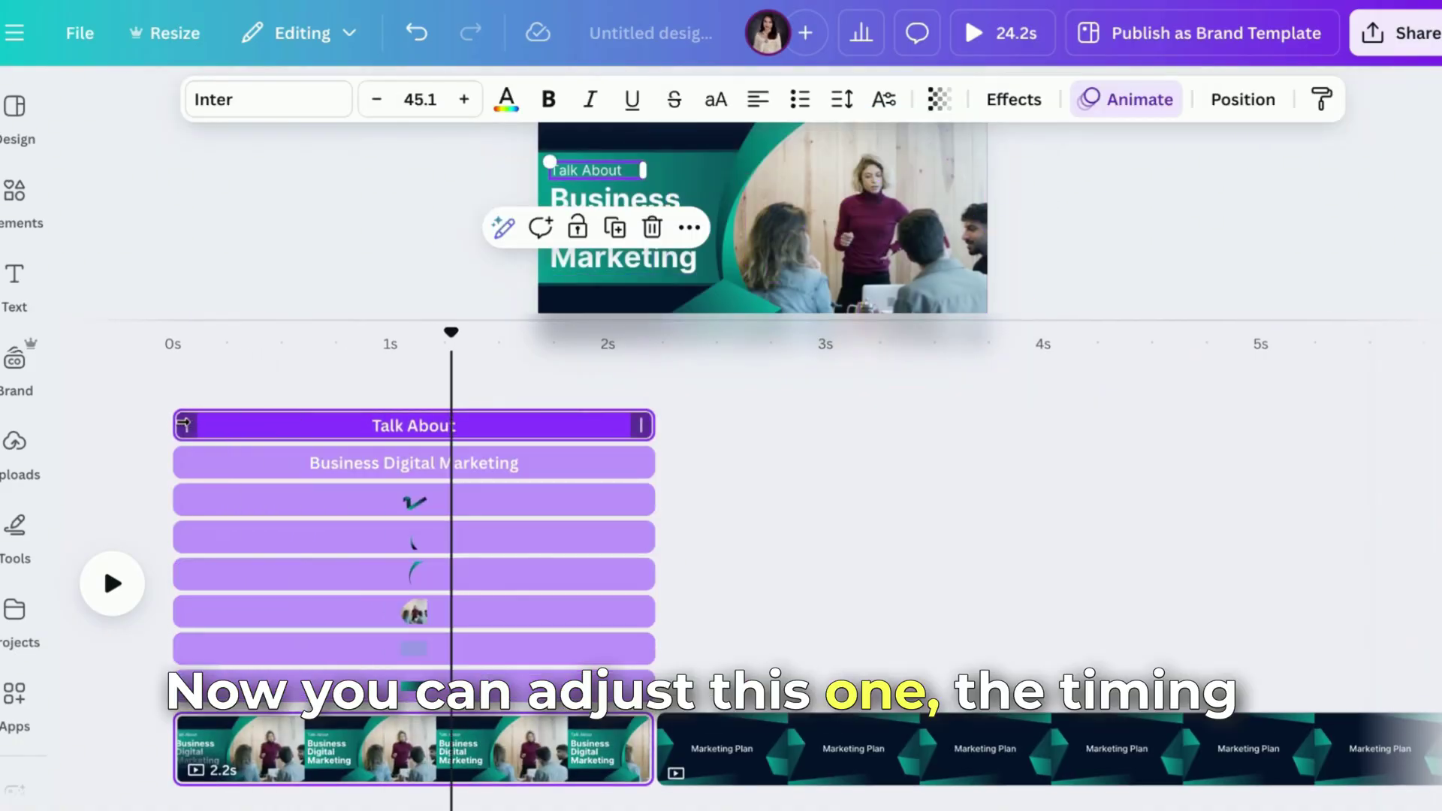
{"action": "mouse_move", "coordinate": [184, 425]}
{"action": "left_mouse_down"}
{"action": "mouse_move", "coordinate": [426, 413]}
{"action": "mouse_move", "coordinate": [176, 417]}
{"action": "left_mouse_up"}
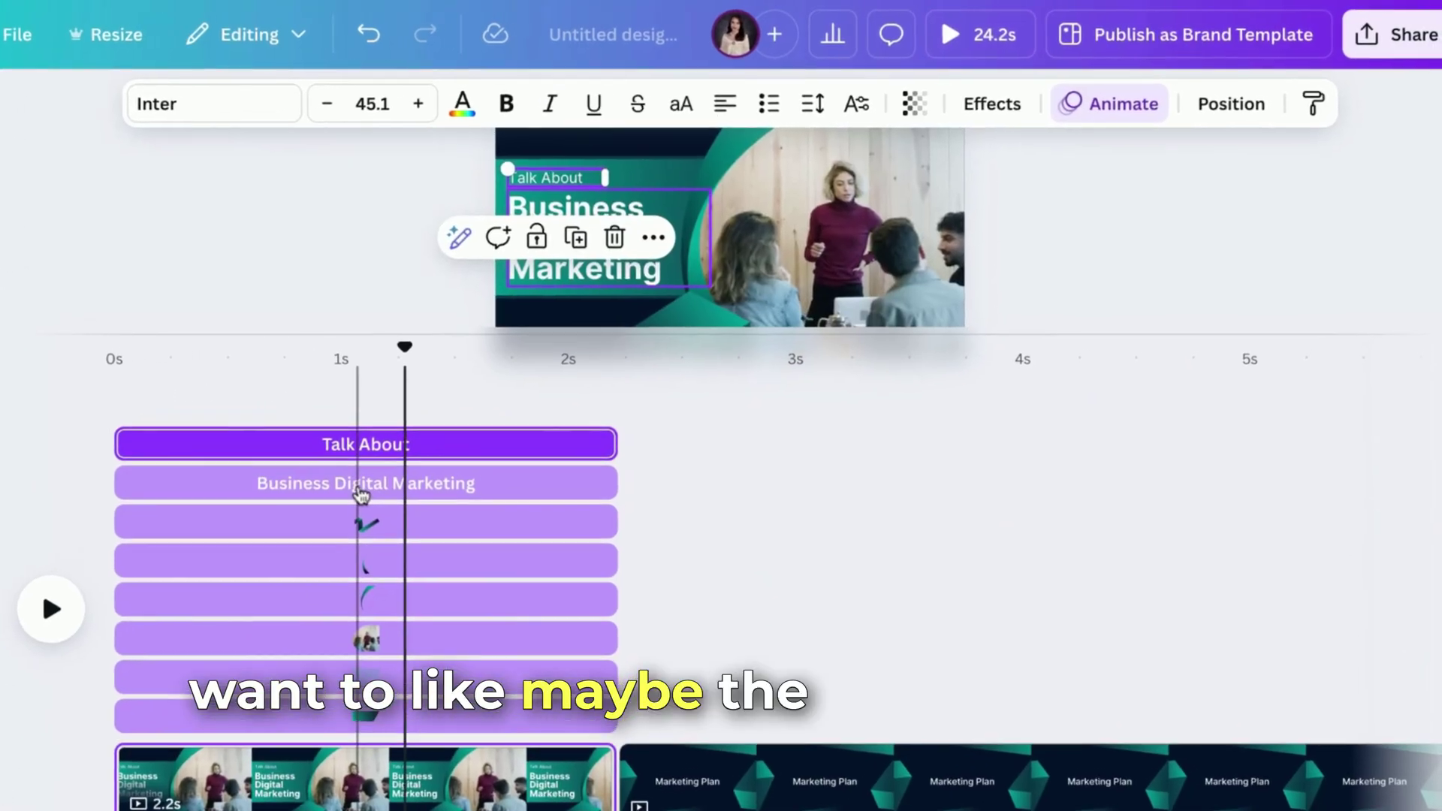
{"action": "left_click", "coordinate": [359, 488]}
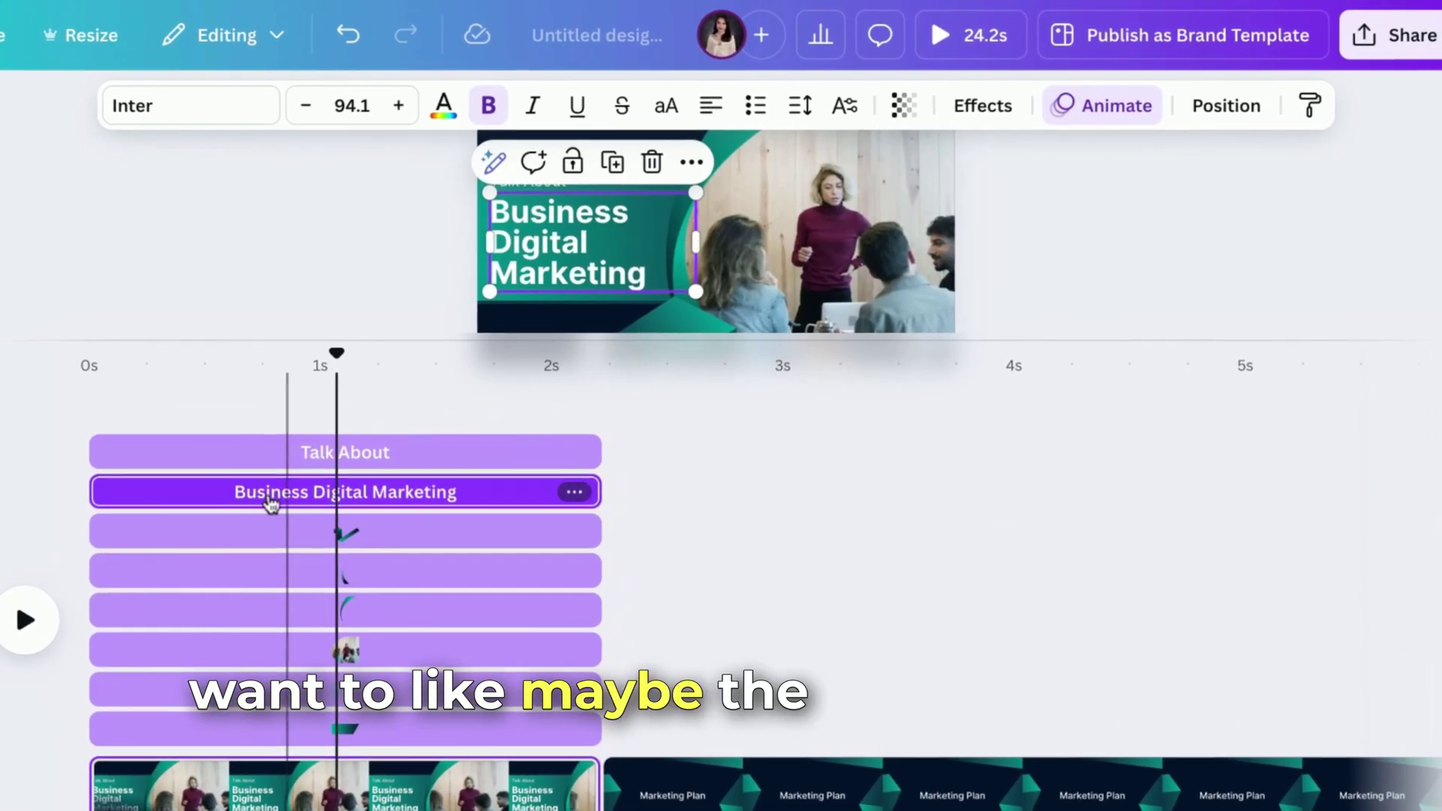
{"action": "left_click_drag", "start_coordinate": [119, 484], "coordinate": [257, 485]}
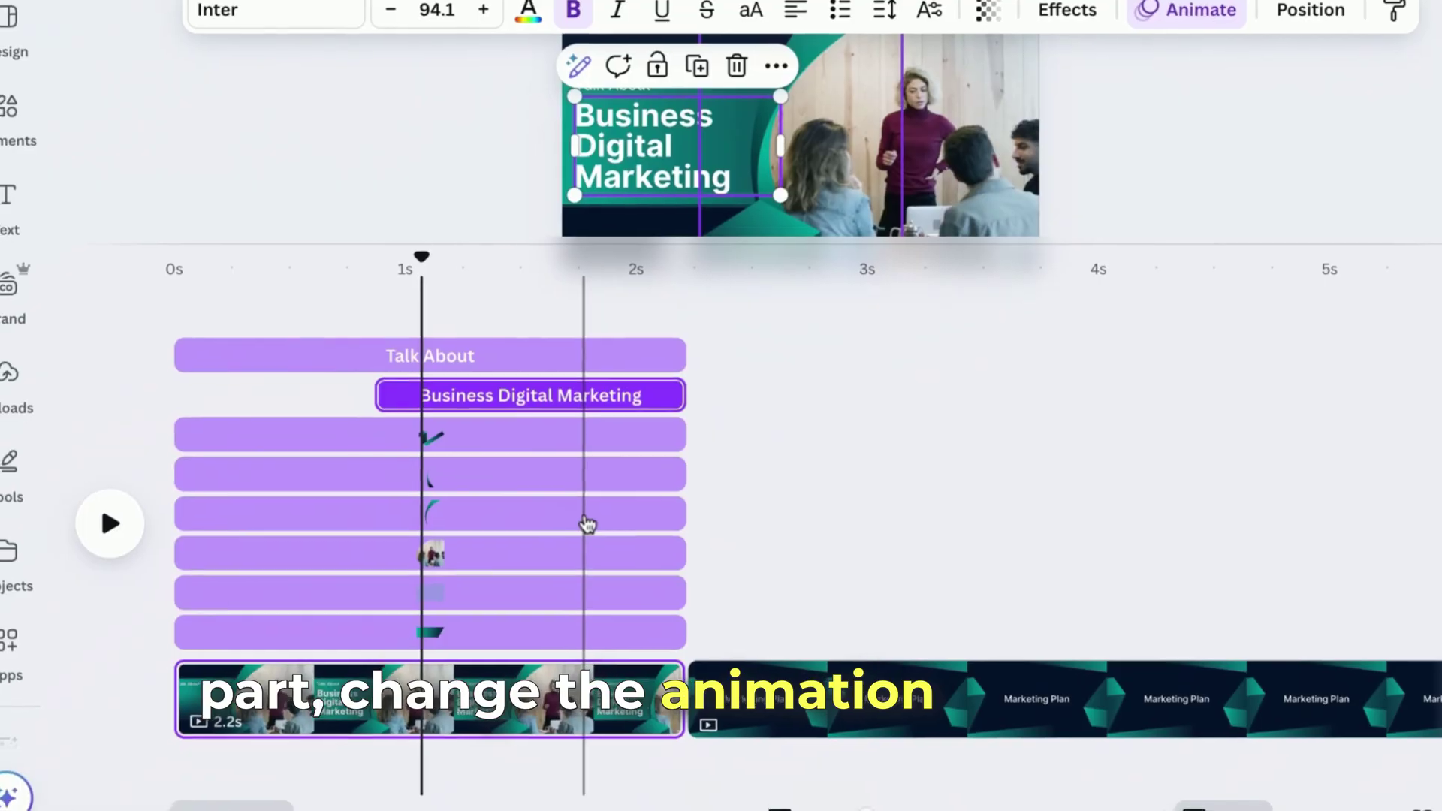
{"action": "left_click", "coordinate": [607, 554]}
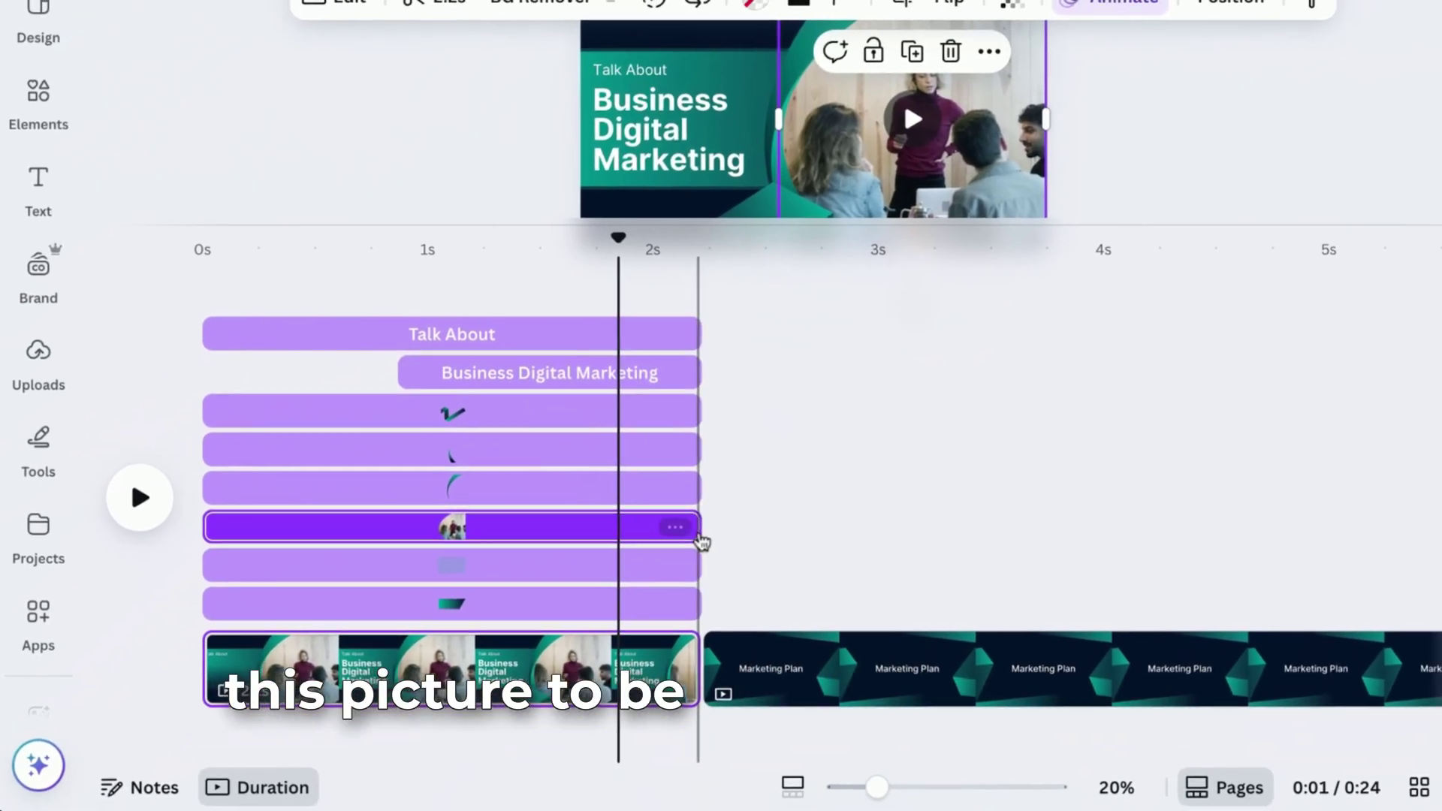
{"action": "mouse_move", "coordinate": [676, 533]}
{"action": "left_mouse_down"}
{"action": "mouse_move", "coordinate": [475, 532]}
{"action": "mouse_move", "coordinate": [684, 537]}
{"action": "mouse_move", "coordinate": [665, 544]}
{"action": "left_mouse_up"}
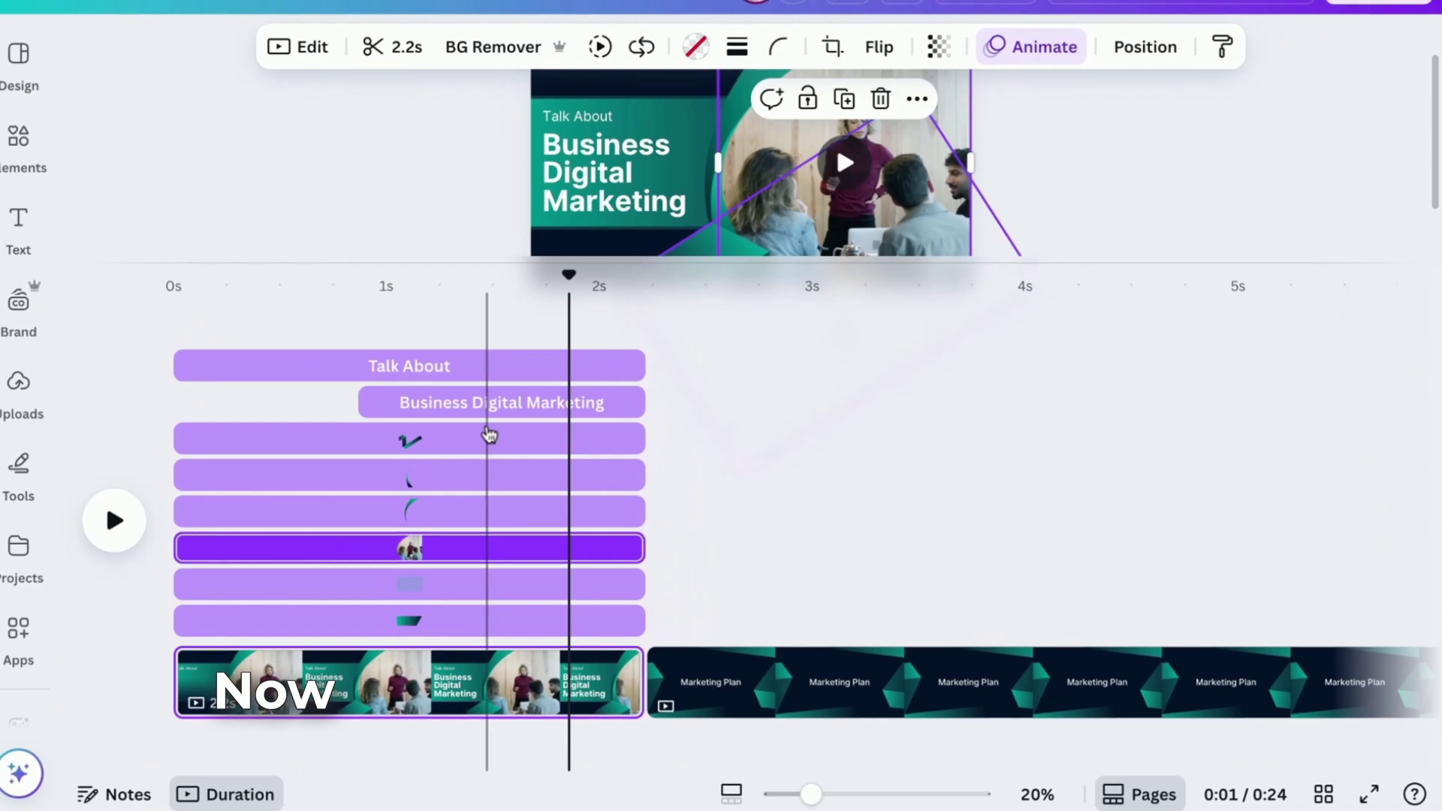